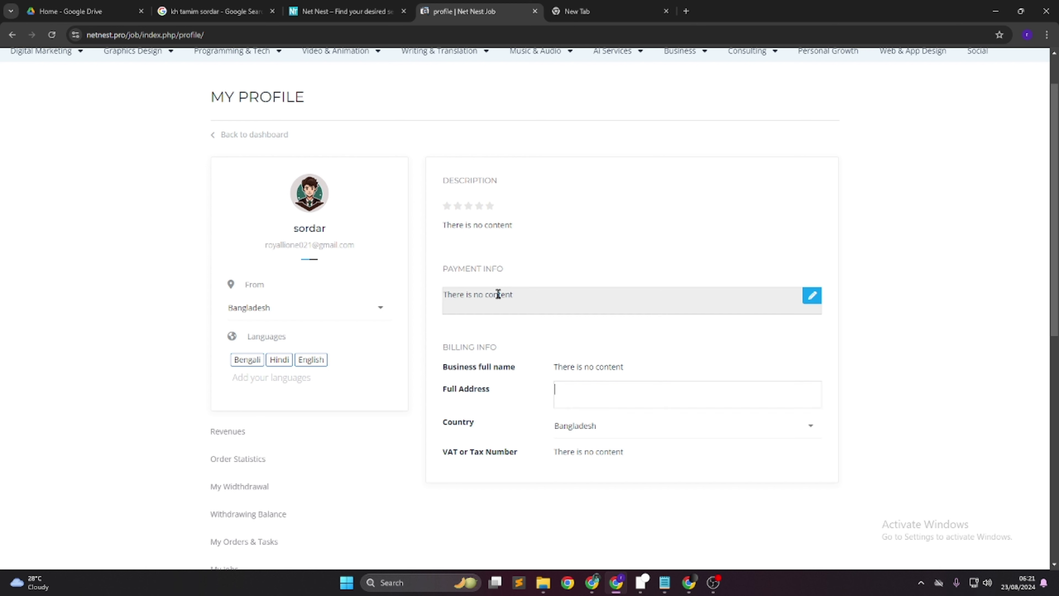
Switch to the Fiverr window and open the seller's own profile page in a new tab
click(497, 294)
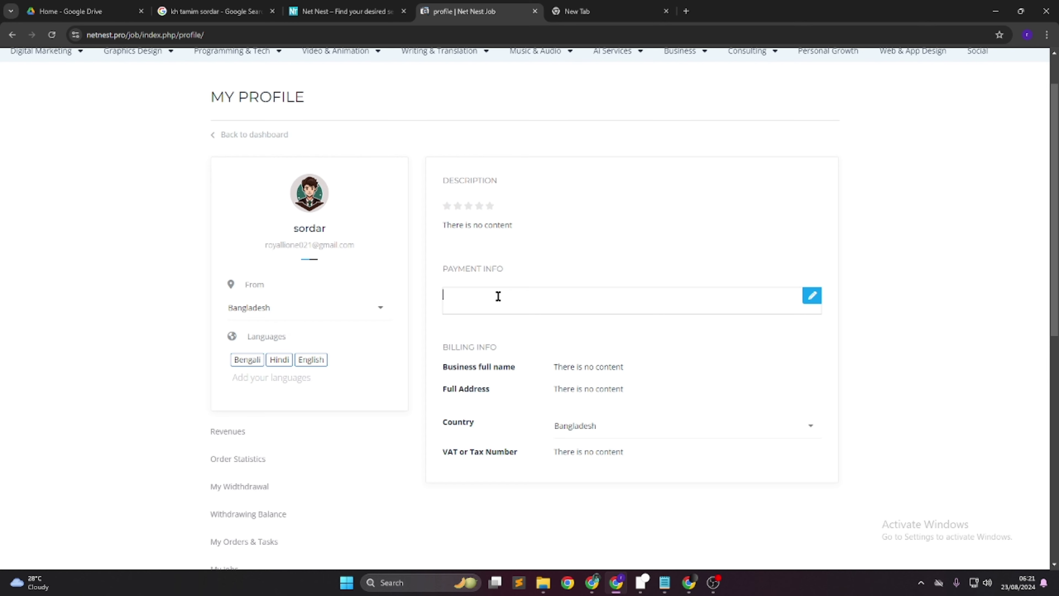
click(500, 484)
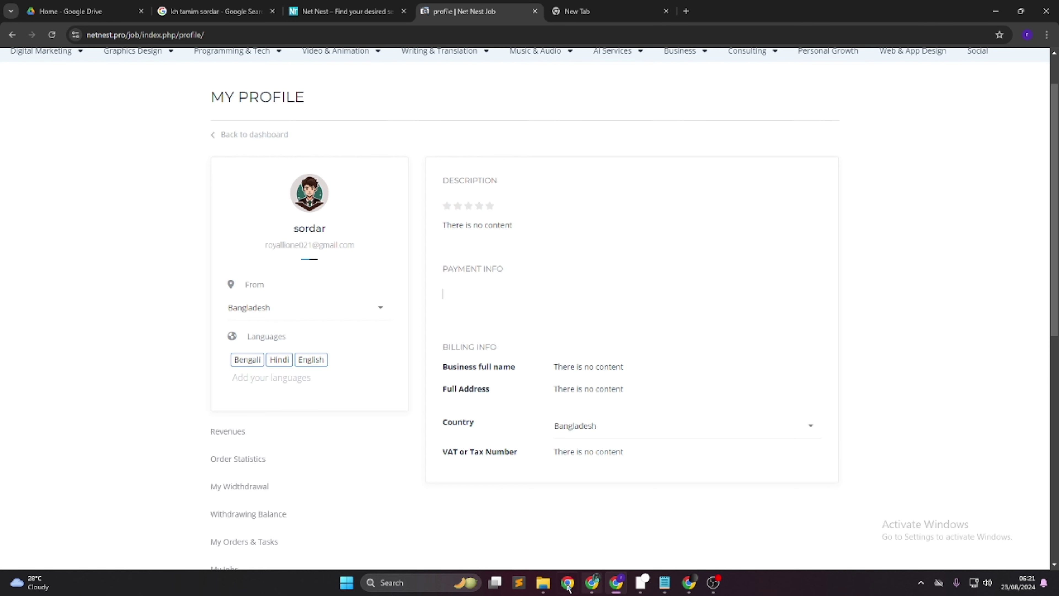
click(634, 584)
click(851, 89)
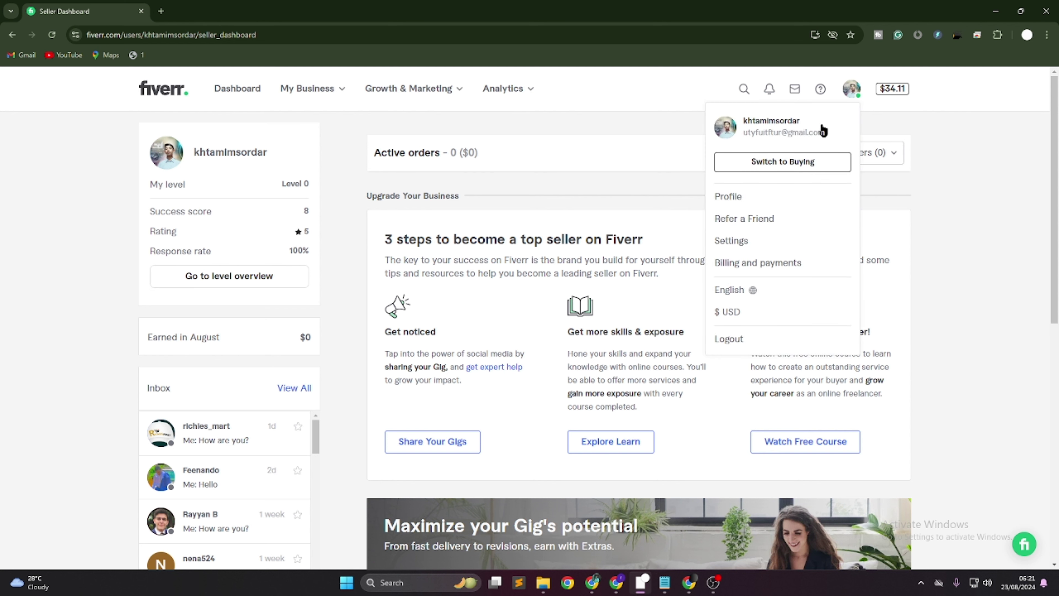
middle_click(746, 204)
click(209, 11)
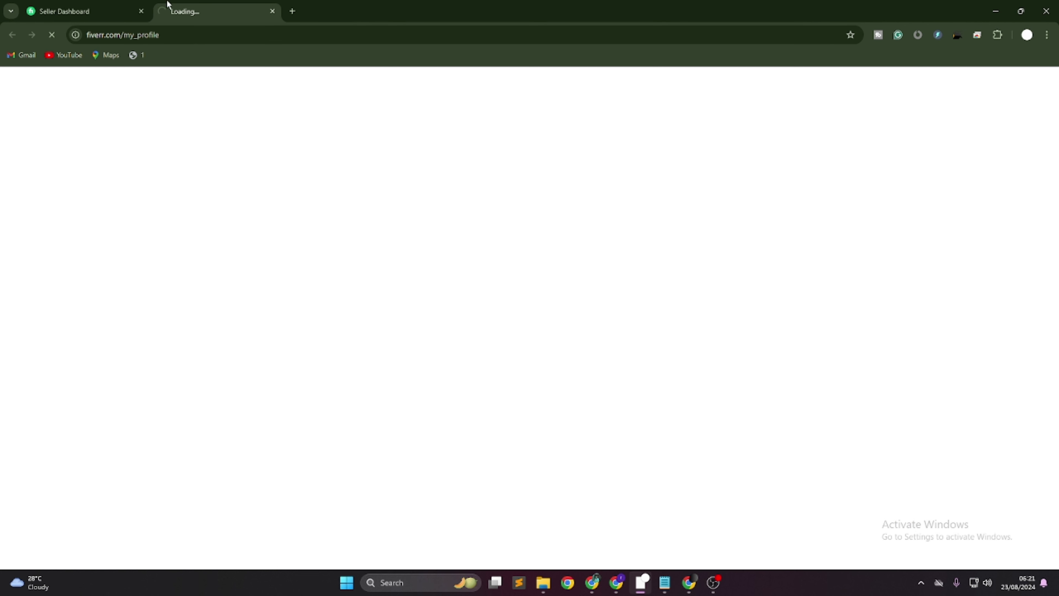
click(111, 8)
click(213, 12)
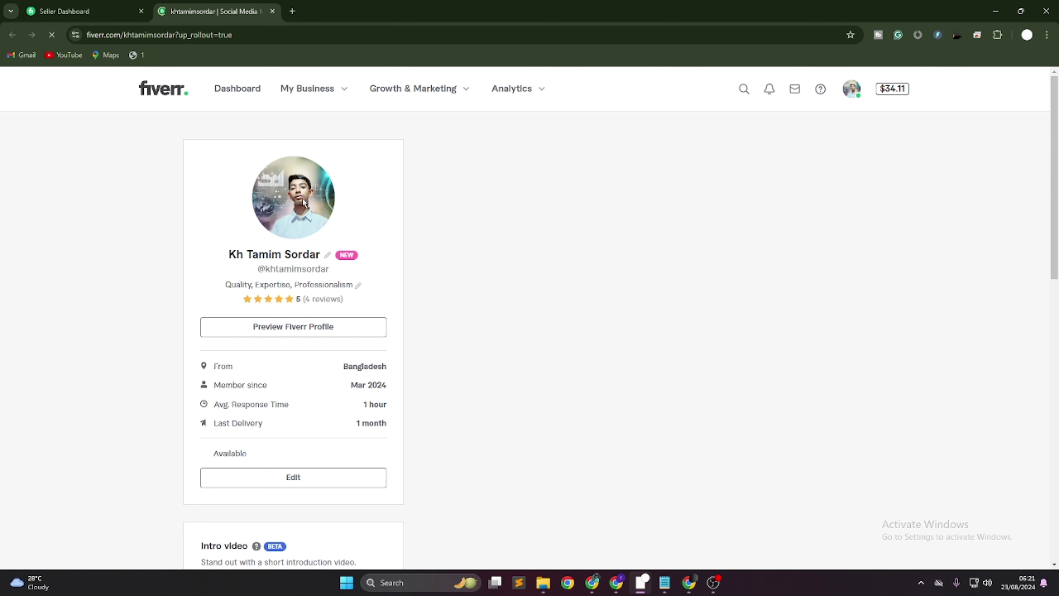
Preview the public Fiverr profile, copy its About me paragraph and return to the Net Nest profile page
click(290, 328)
click(322, 12)
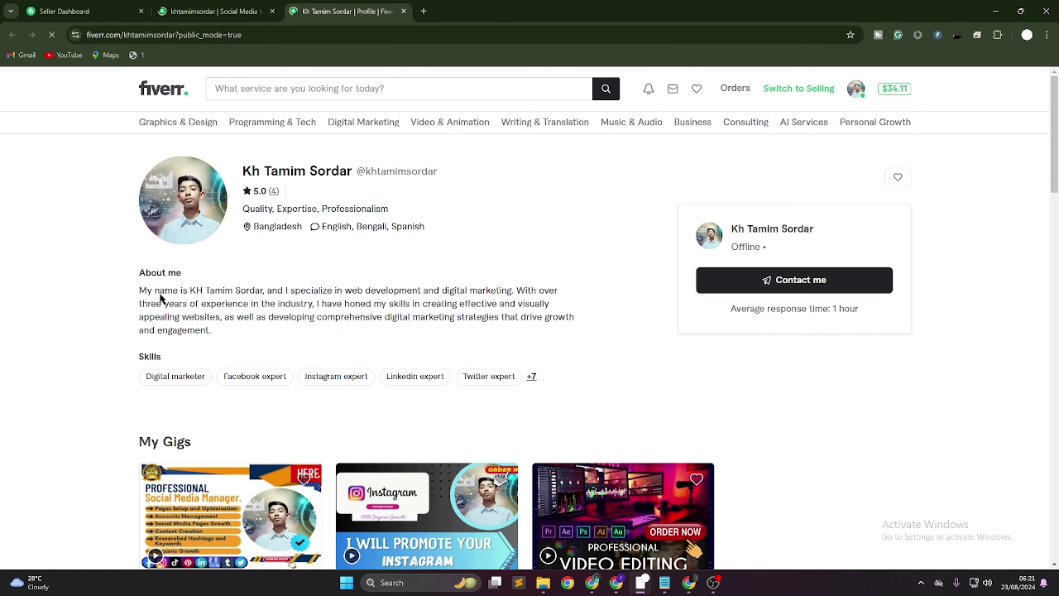
drag(140, 291, 220, 331)
right_click(236, 318)
click(244, 329)
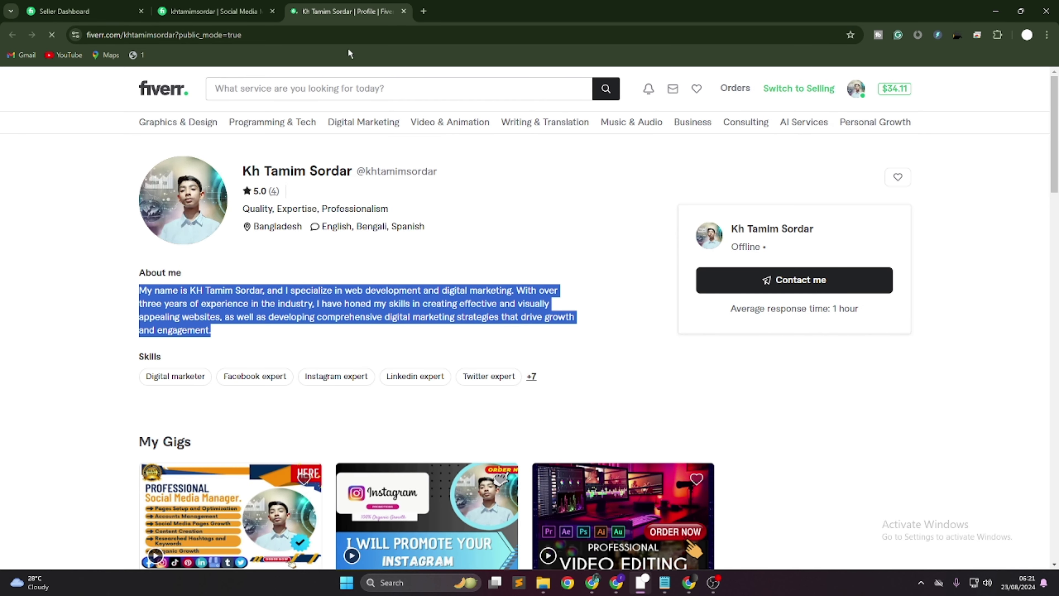
click(404, 11)
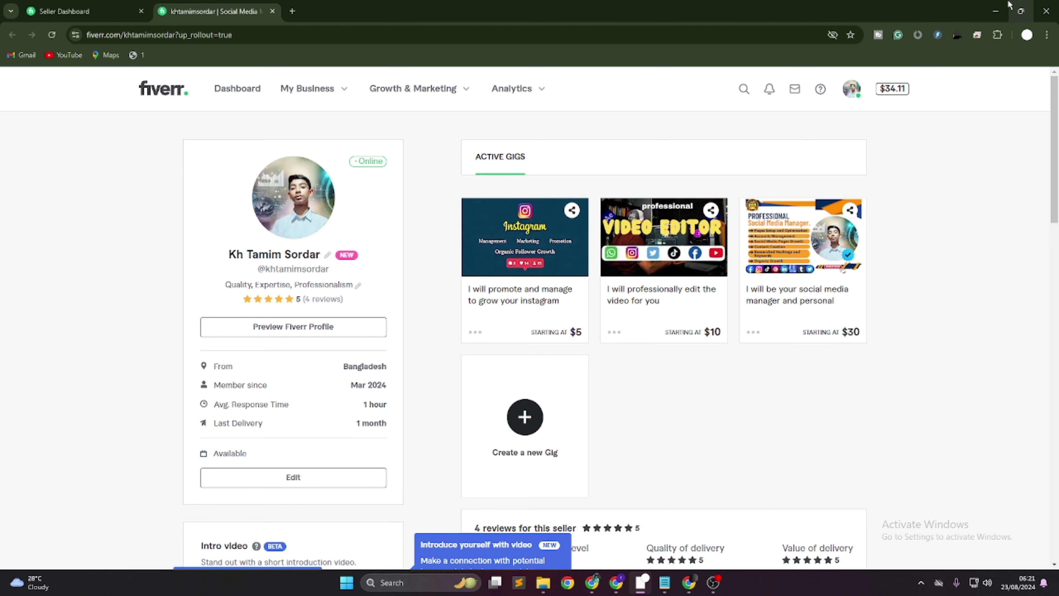
click(995, 11)
Paste the clipboard text into the empty Payment Info field
key(ctrl+a)
key(BackSpace)
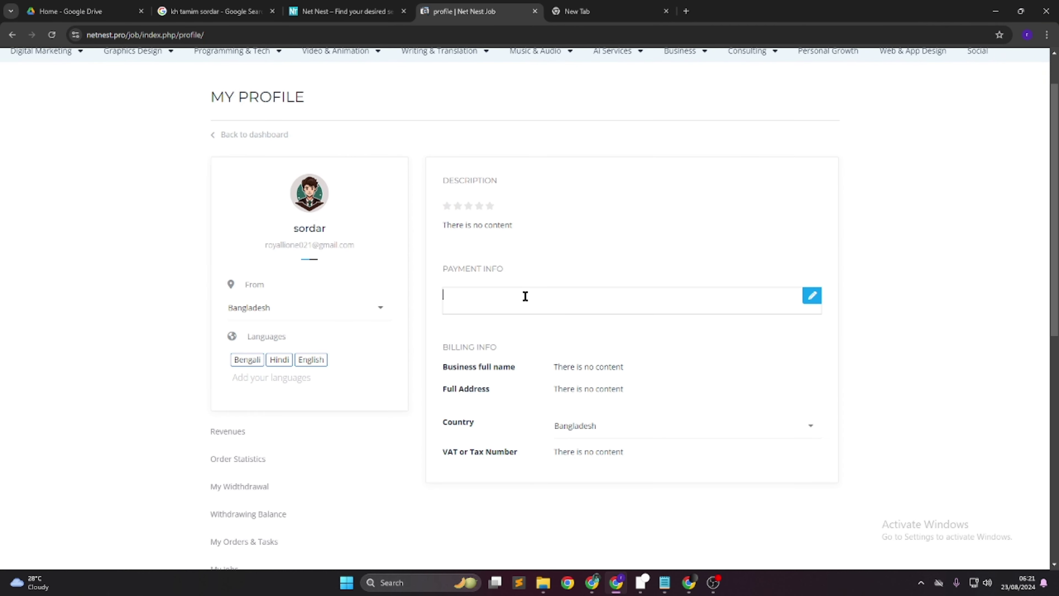
right_click(525, 296)
click(560, 414)
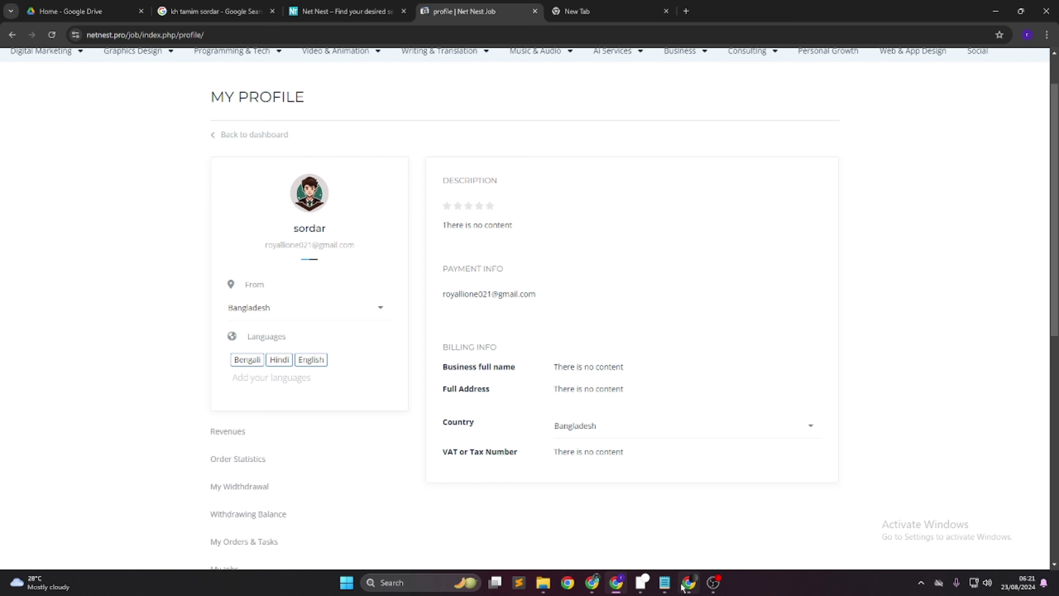
Switch back to Fiverr, preview the public profile and copy the tagline "Quality, Expertise, Professionalism"
click(642, 583)
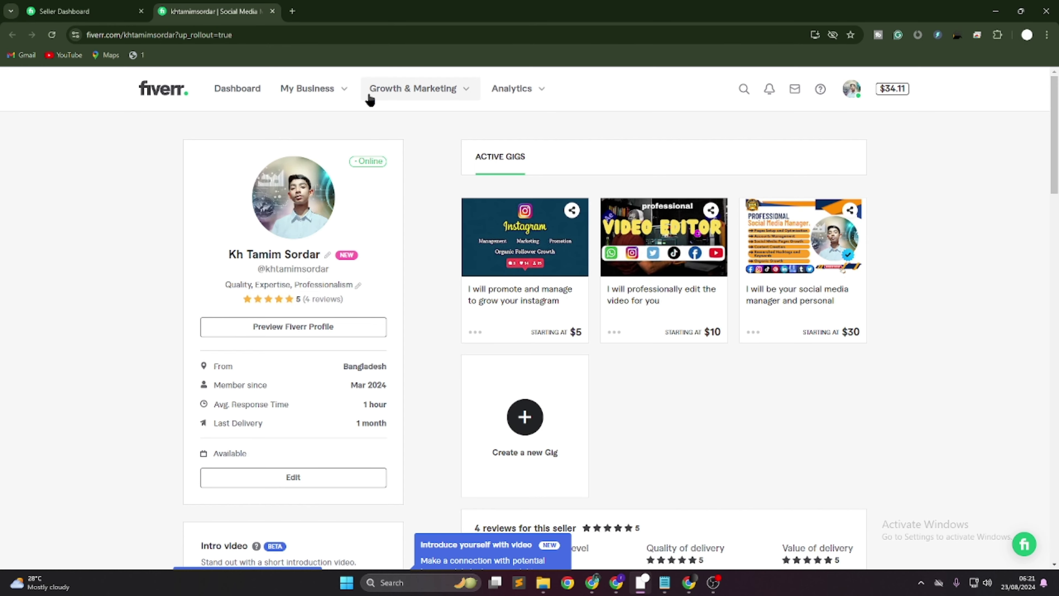
click(294, 325)
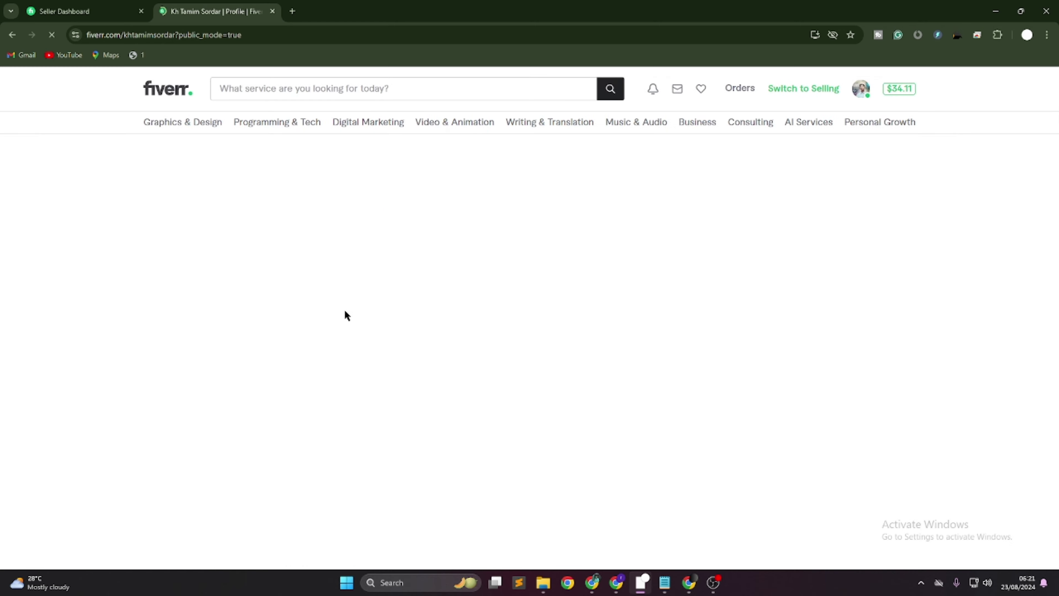
drag(139, 290, 210, 328)
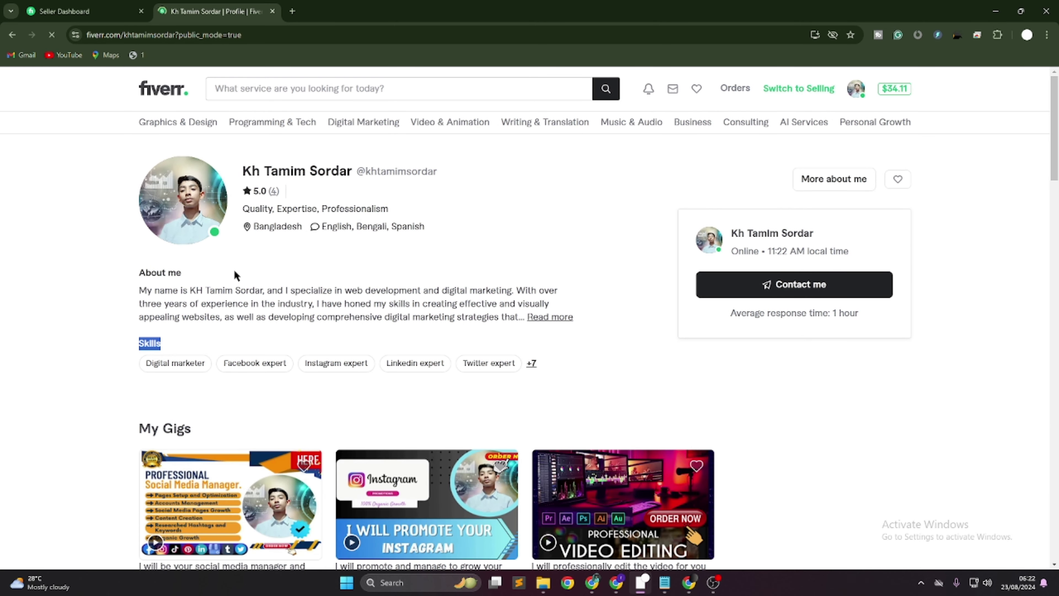
drag(243, 209, 424, 217)
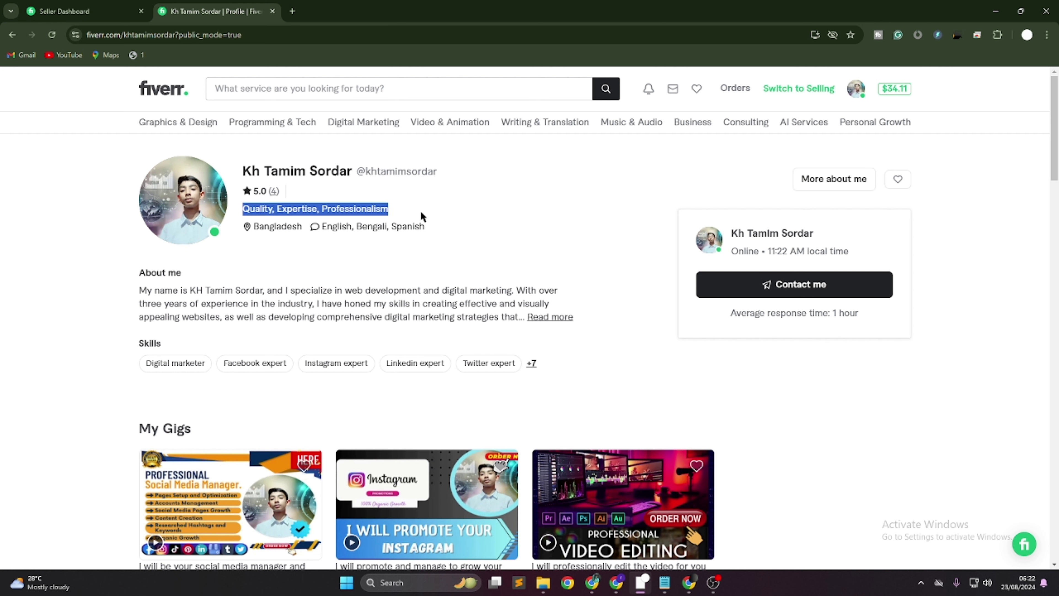
right_click(355, 209)
click(367, 221)
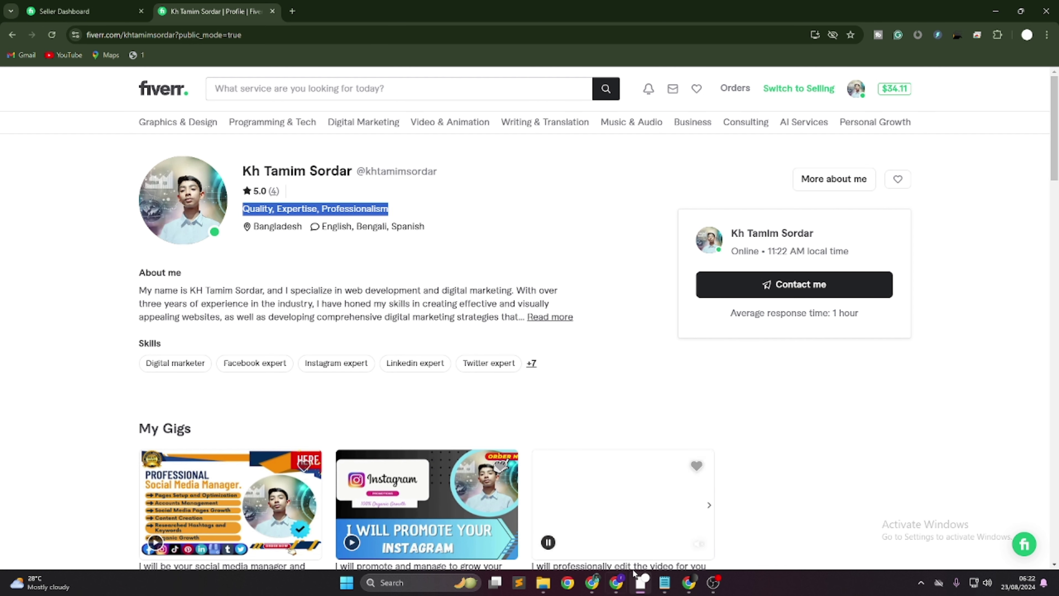
Return to the Net Nest profile and replace the Payment Info text with "Quality, Expertise, Professionalism"
mouse_move(696, 583)
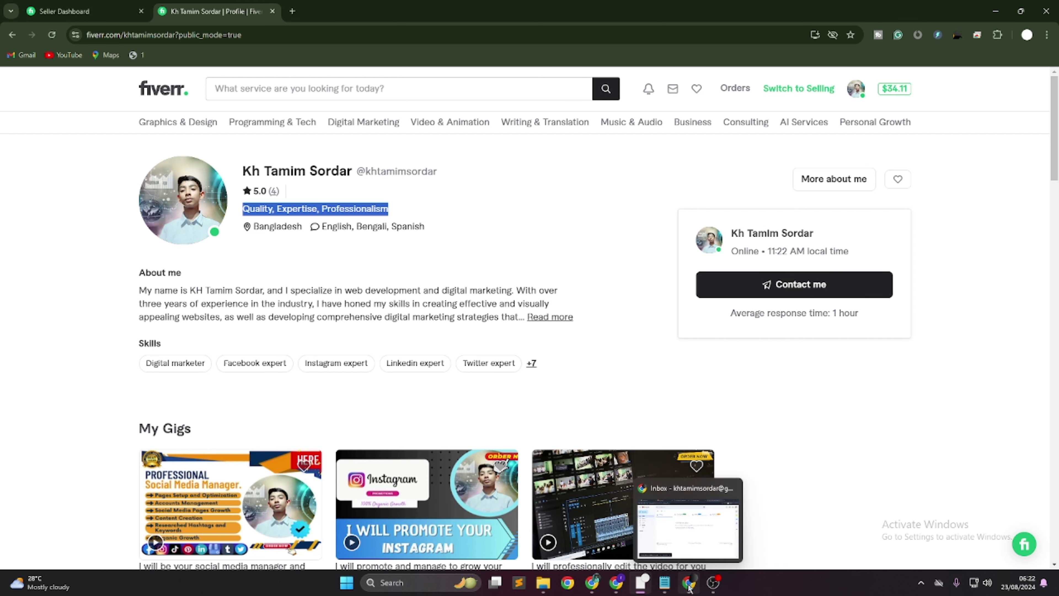
click(616, 583)
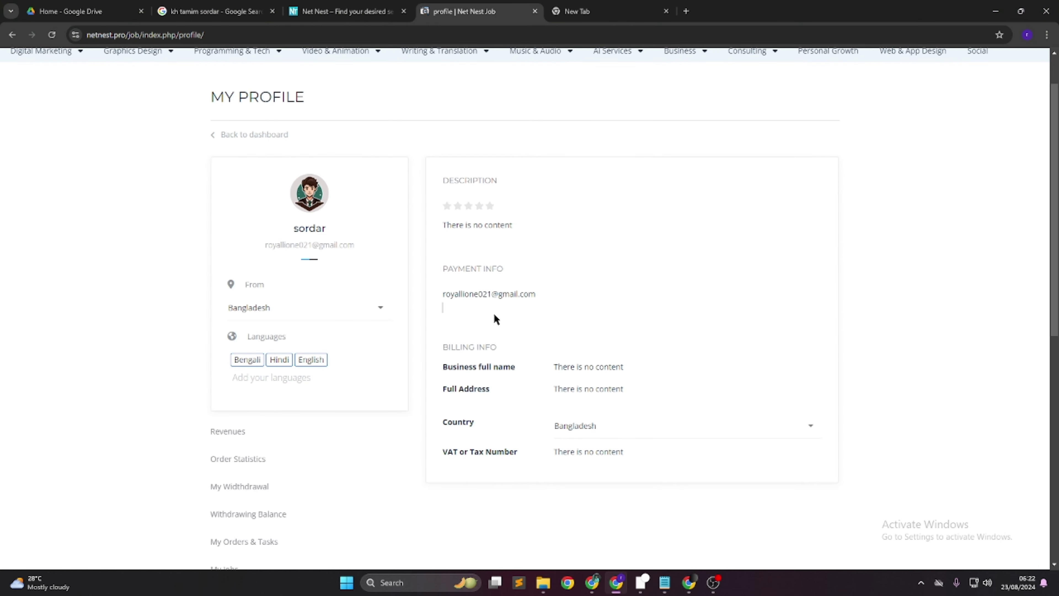
drag(501, 303, 430, 288)
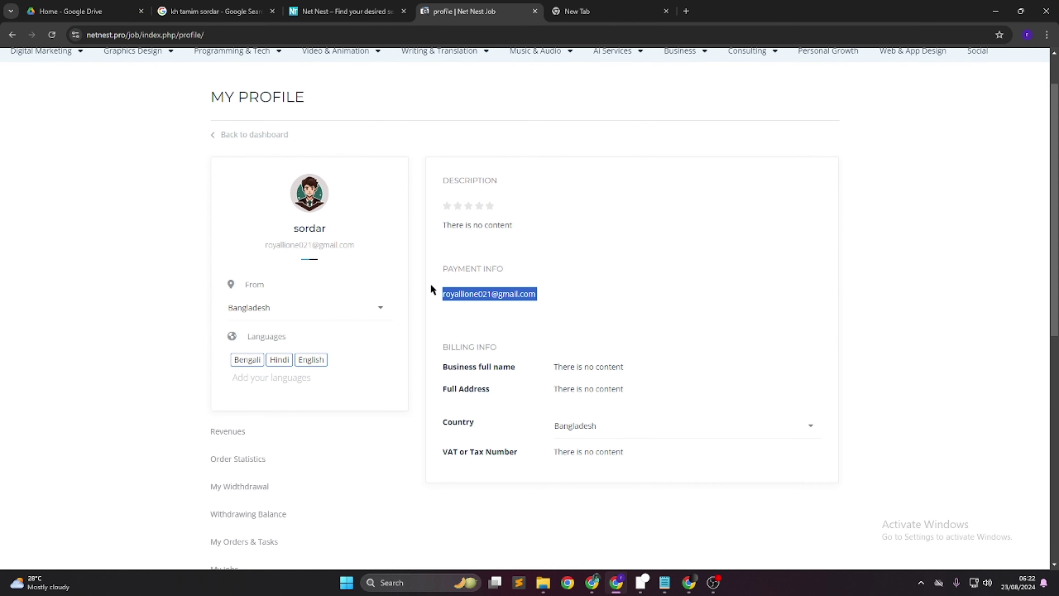
right_click(464, 299)
click(483, 115)
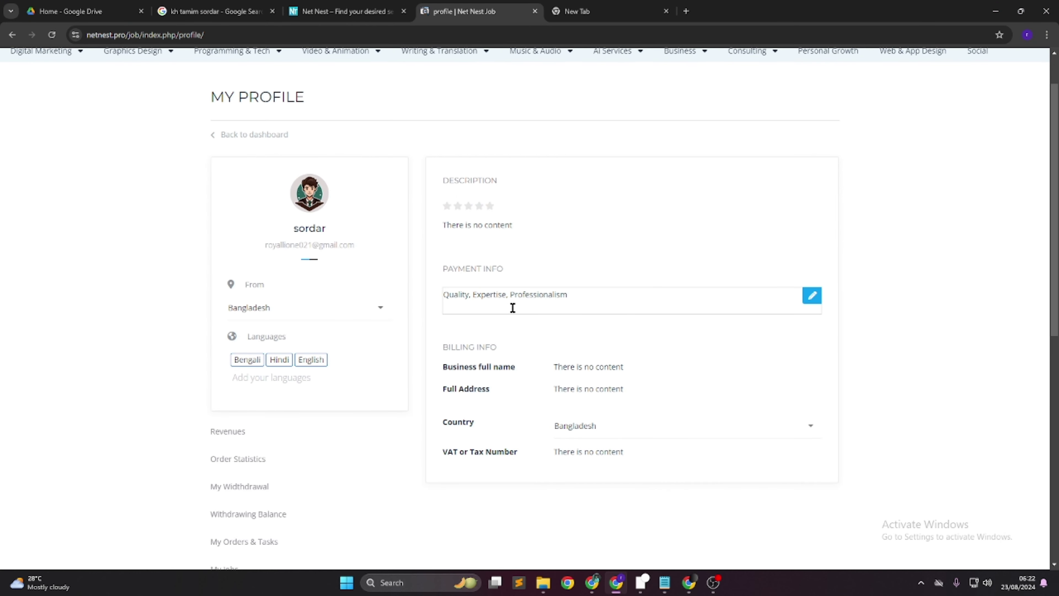
click(926, 266)
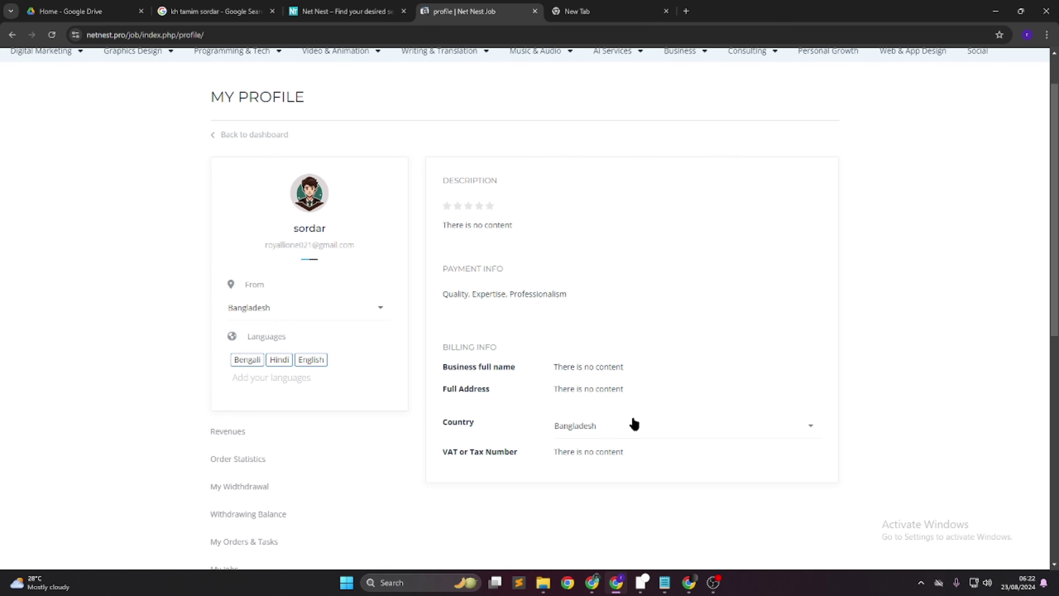
Go to the Net Nest Job home page, open App Download from the footer and examine the download page
scroll(388, 478, down, 5)
scroll(376, 475, down, 6)
scroll(640, 369, up, 12)
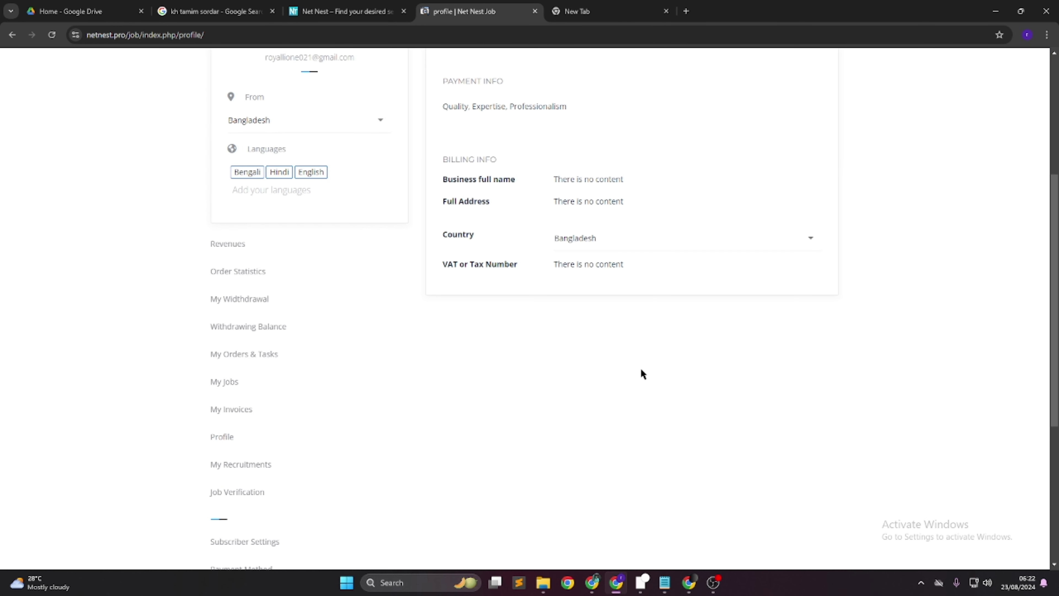
click(71, 78)
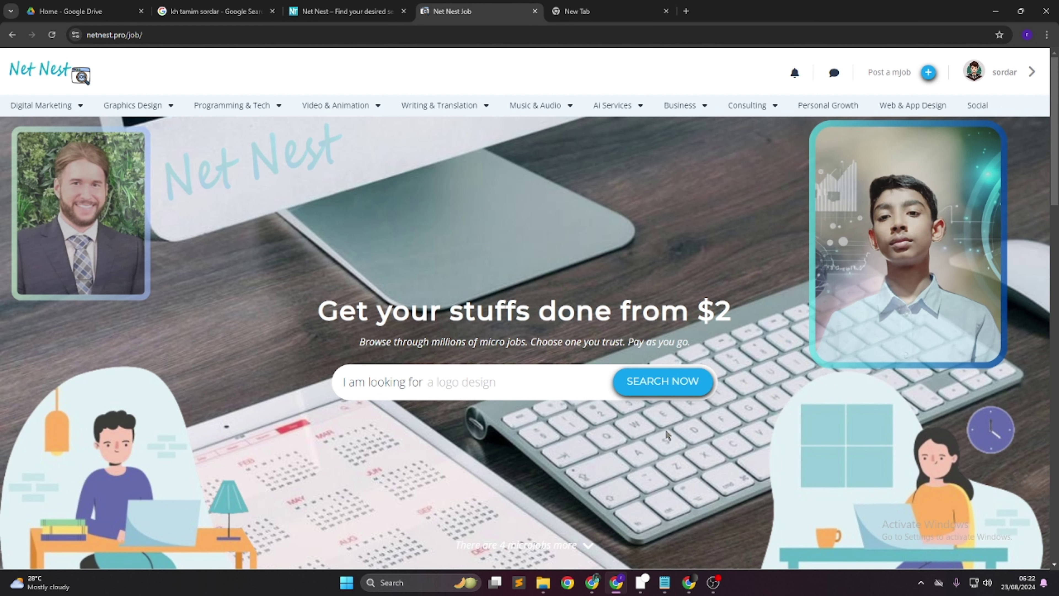
scroll(733, 303, down, 10)
scroll(734, 304, down, 10)
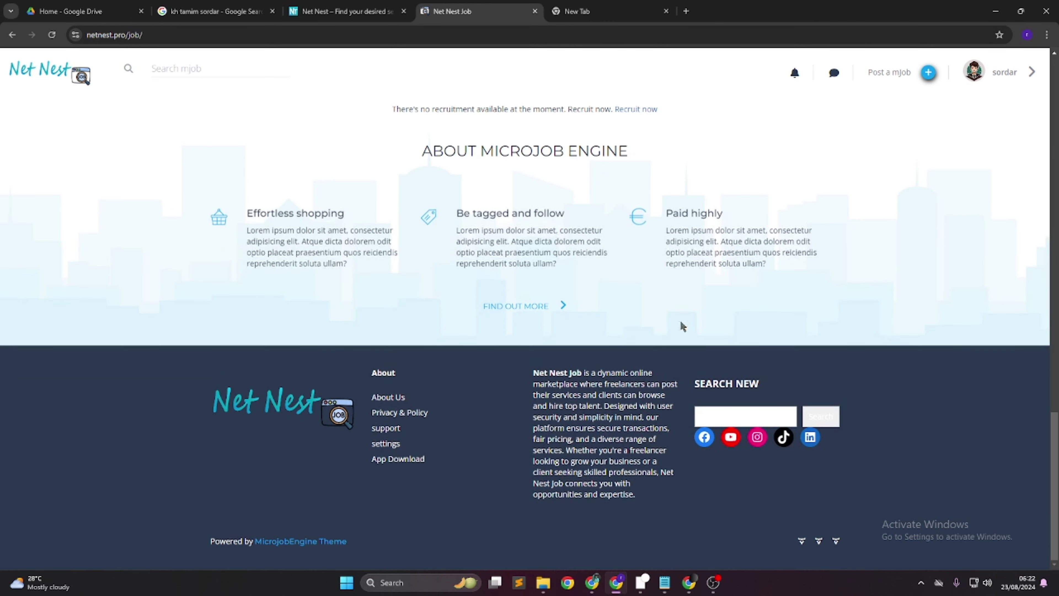
click(389, 463)
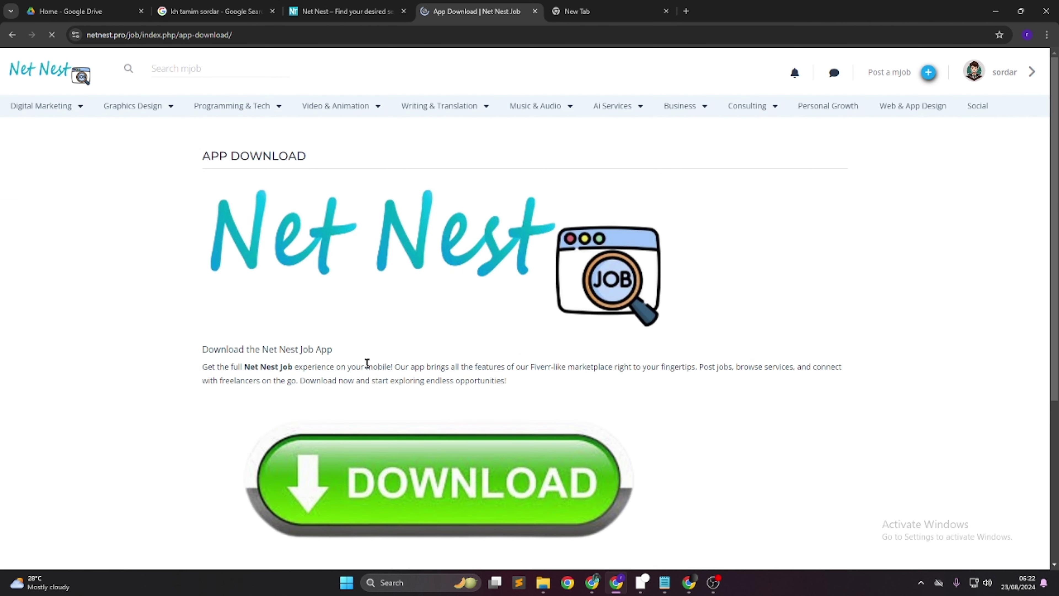
scroll(367, 446, down, 3)
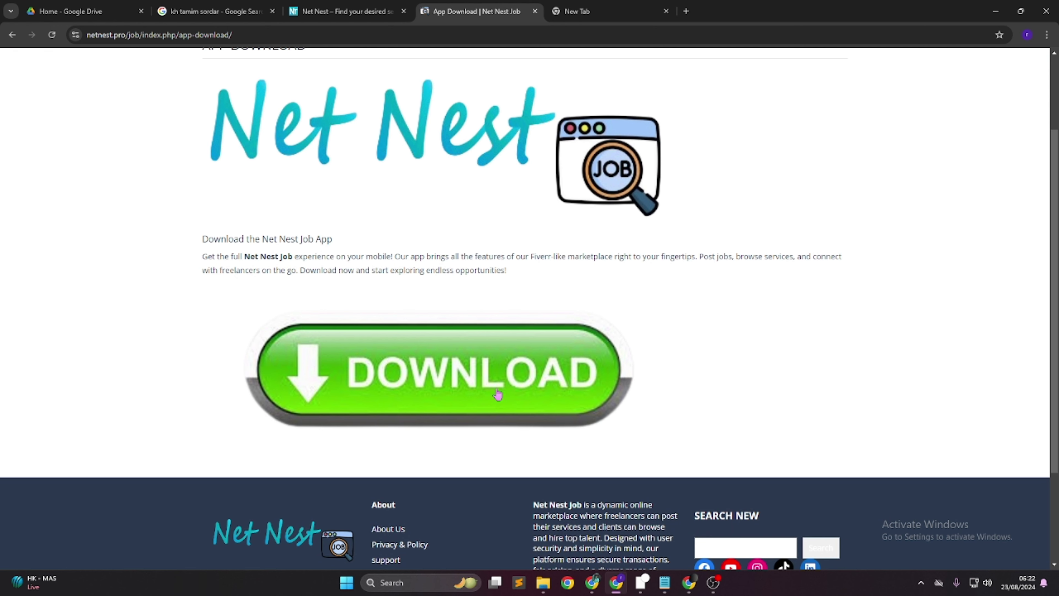
scroll(421, 397, down, 3)
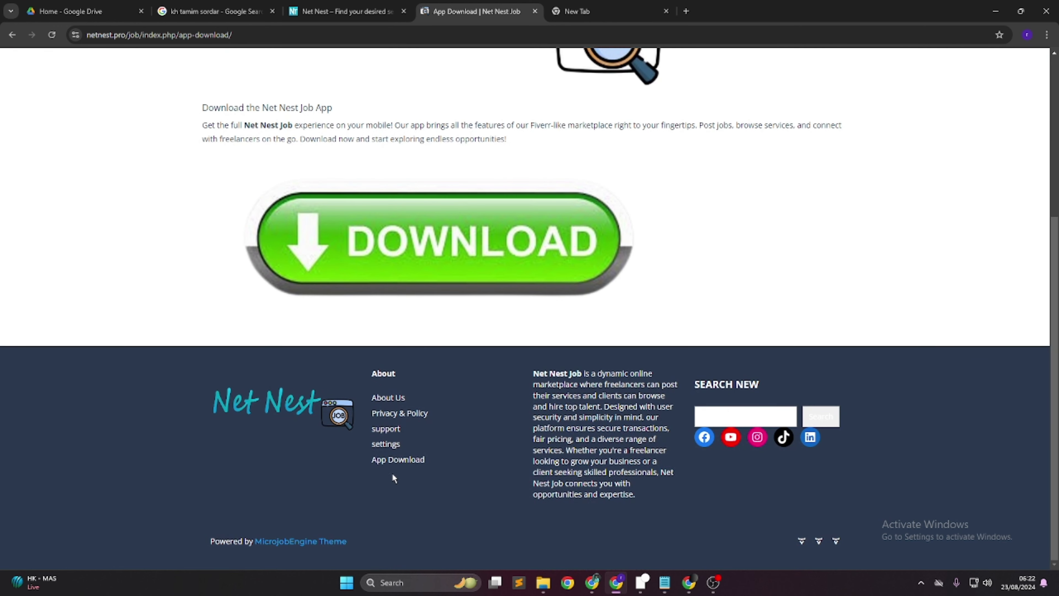
scroll(399, 463, up, 4)
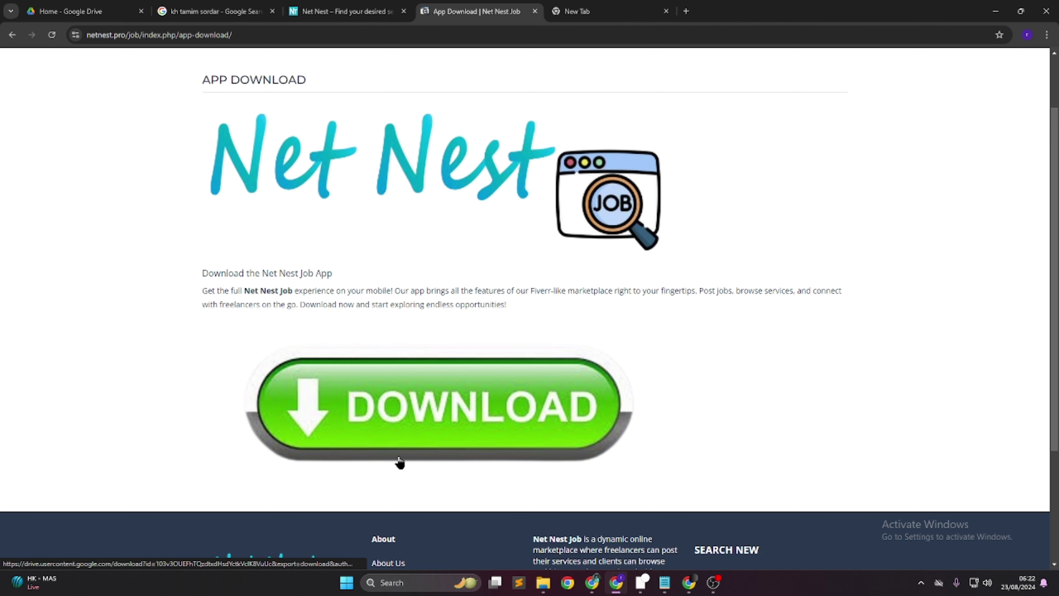
scroll(333, 376, up, 2)
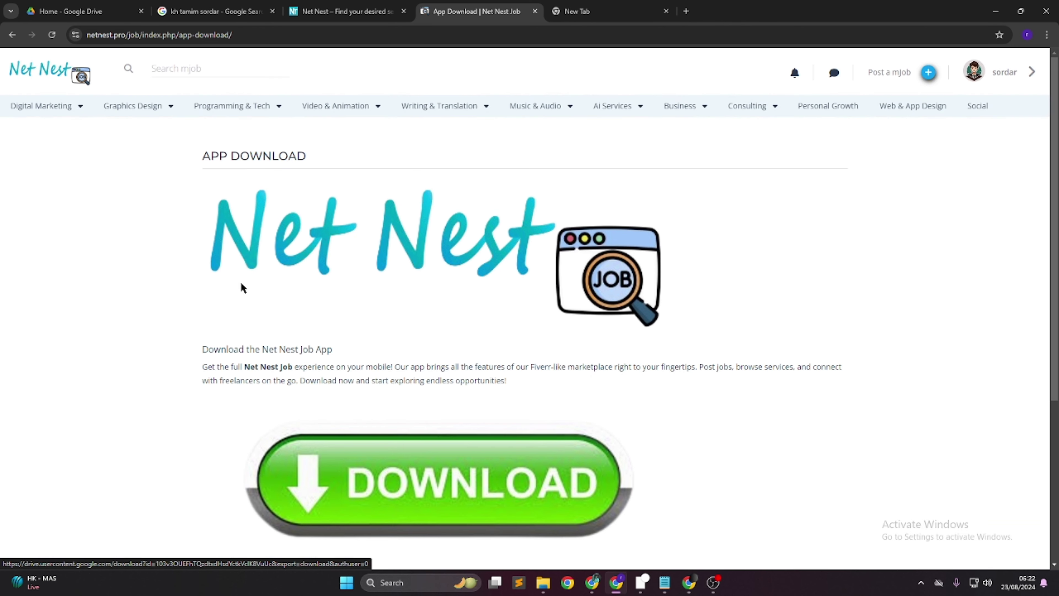
Return to the Net Nest Job home page and look through the service categories and latest microjobs
click(54, 77)
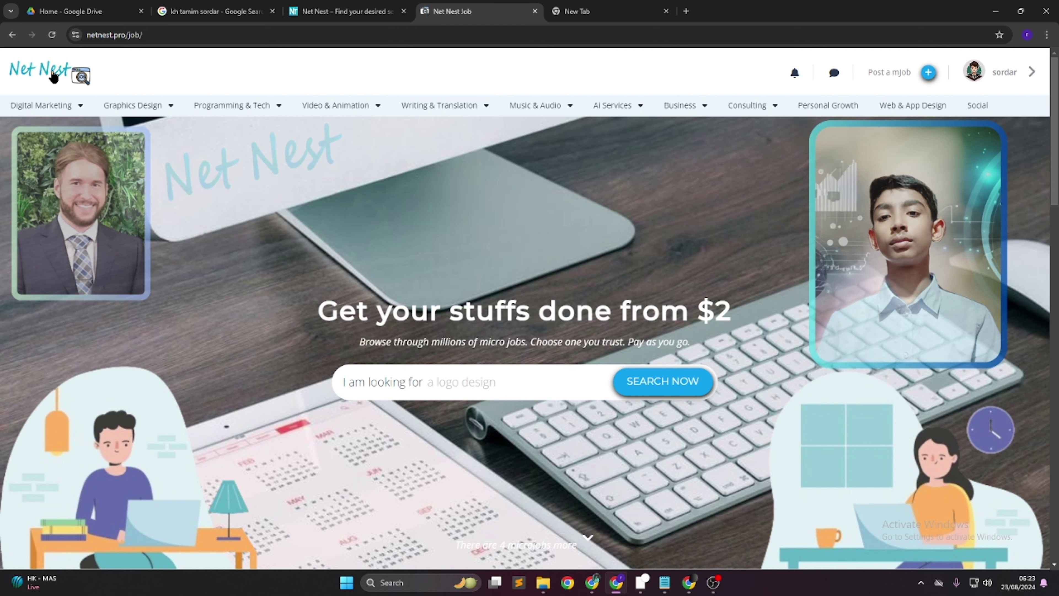
scroll(584, 250, down, 10)
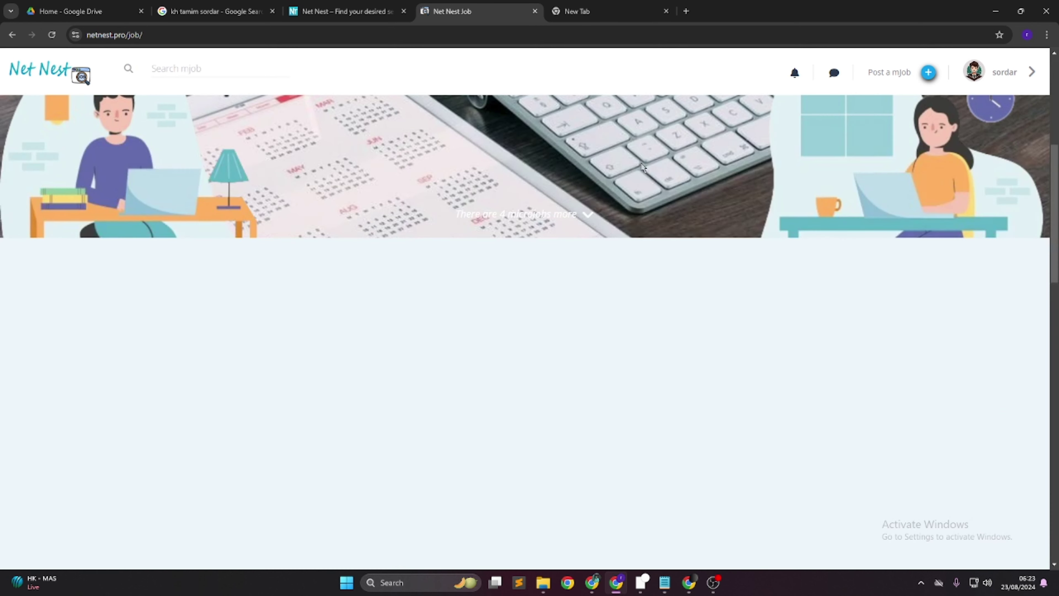
scroll(592, 342, down, 2)
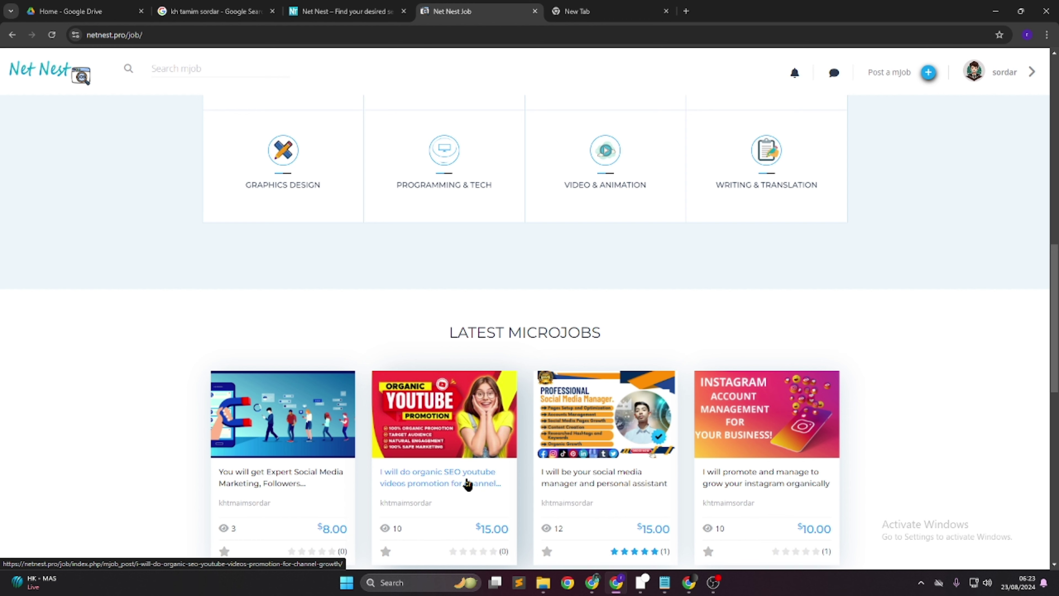
scroll(475, 489, up, 5)
scroll(474, 489, up, 5)
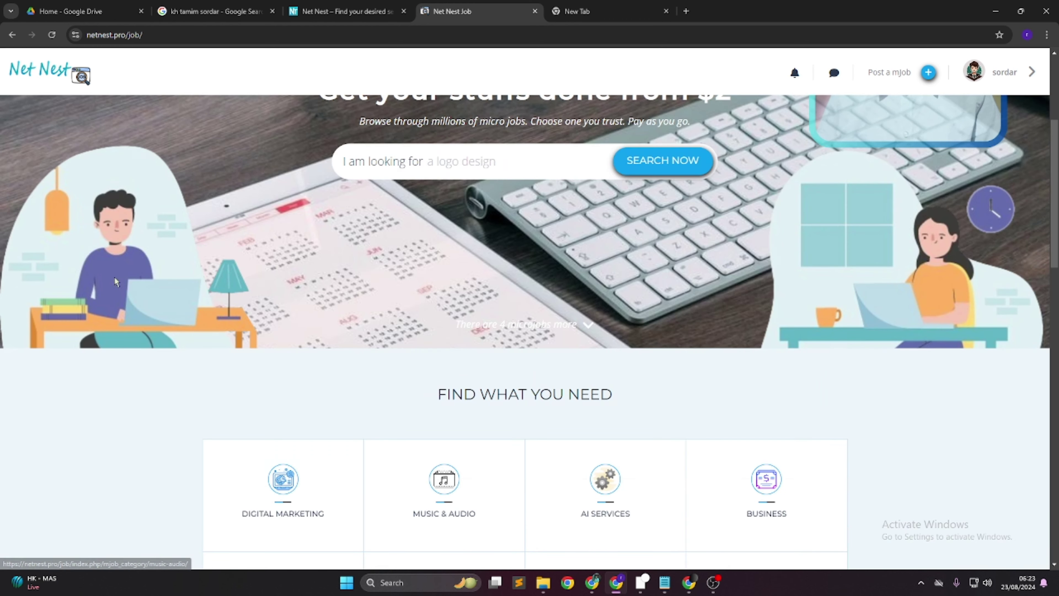
scroll(665, 267, up, 5)
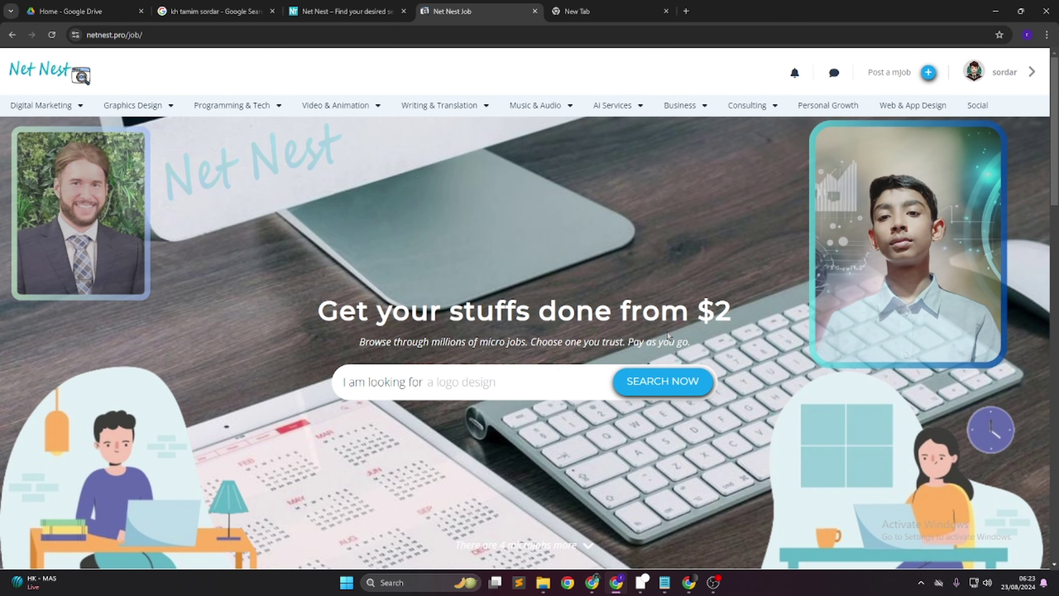
Open the form for posting a new mJob and decline the Windows Hello password protection offer
click(907, 75)
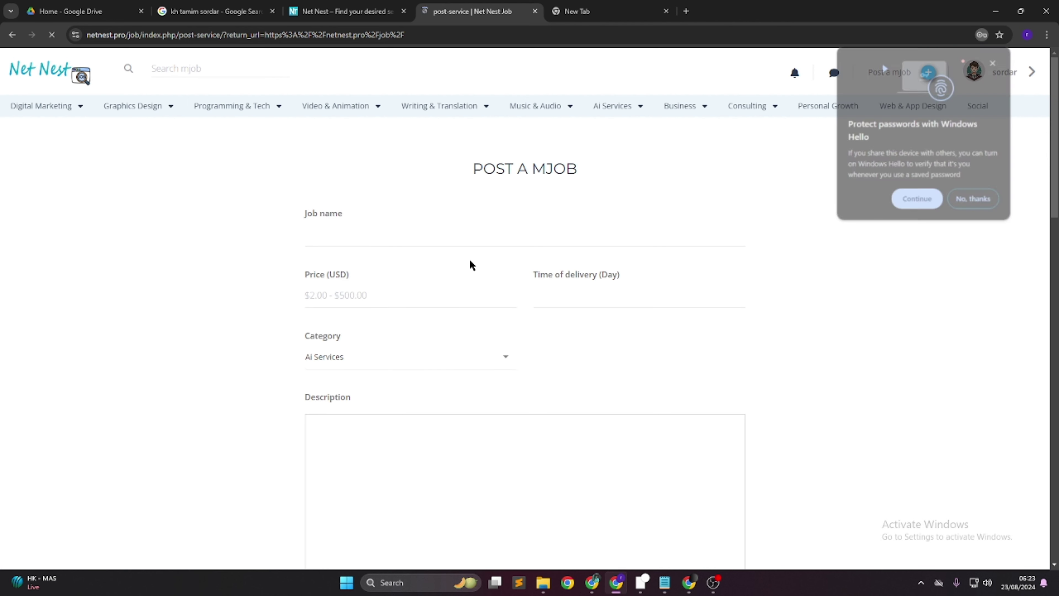
click(973, 198)
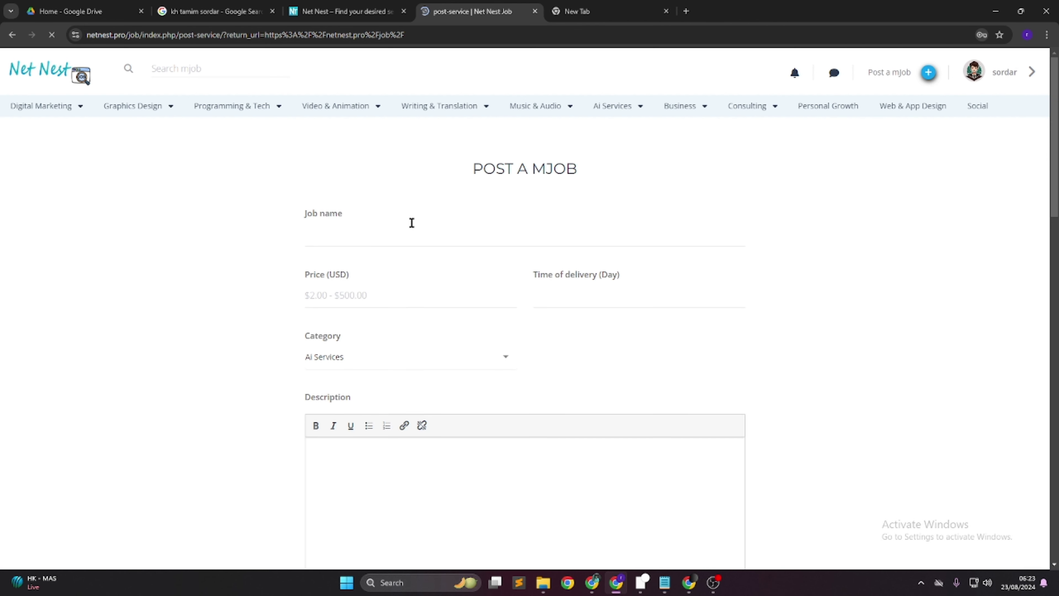
Switch to the Fiverr profile, open the professional video editing gig and copy its title
click(403, 232)
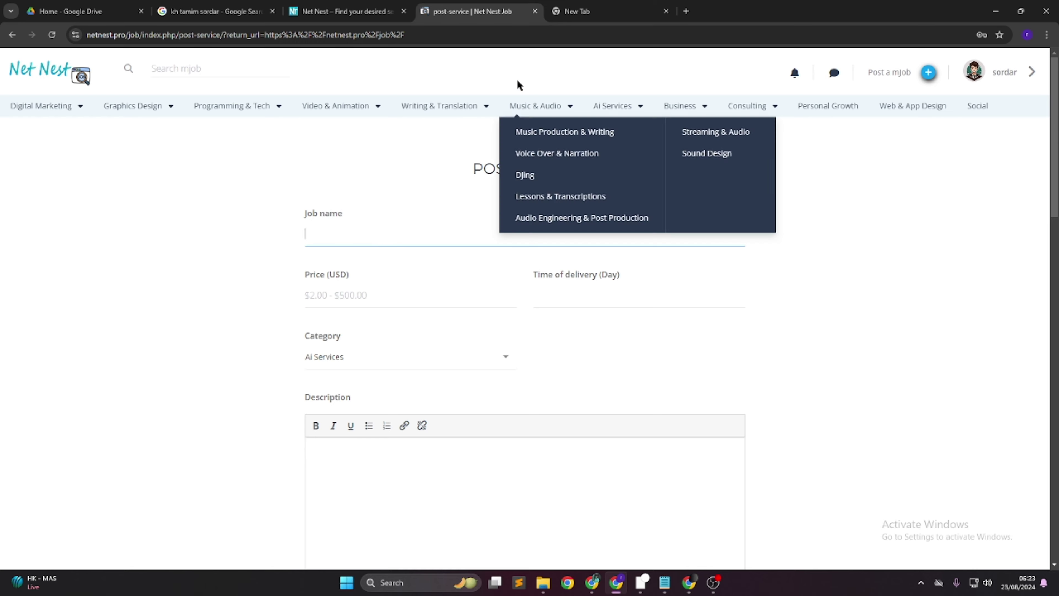
click(619, 9)
click(642, 582)
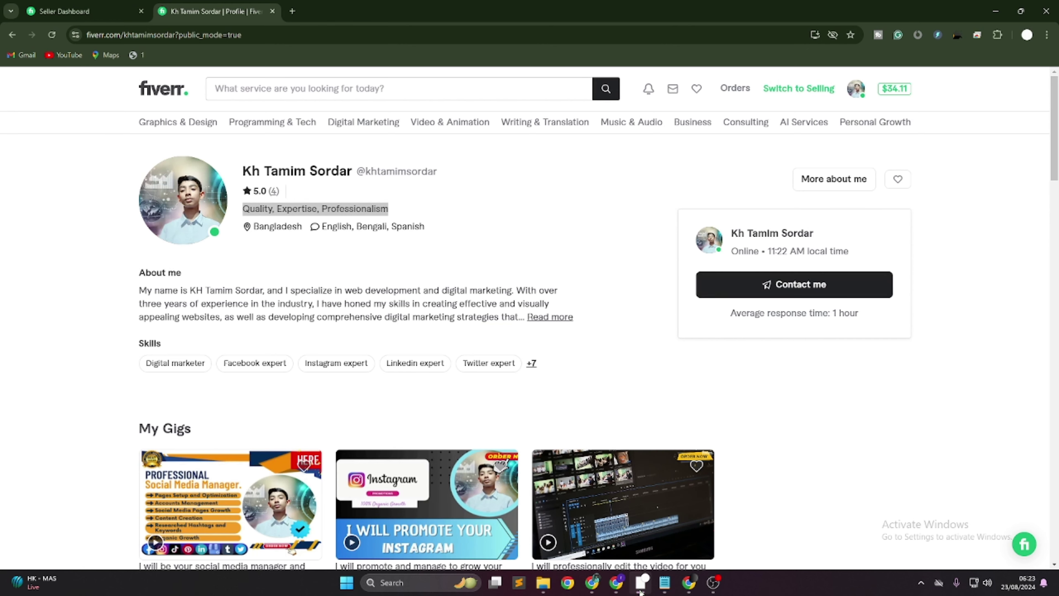
scroll(693, 319, down, 3)
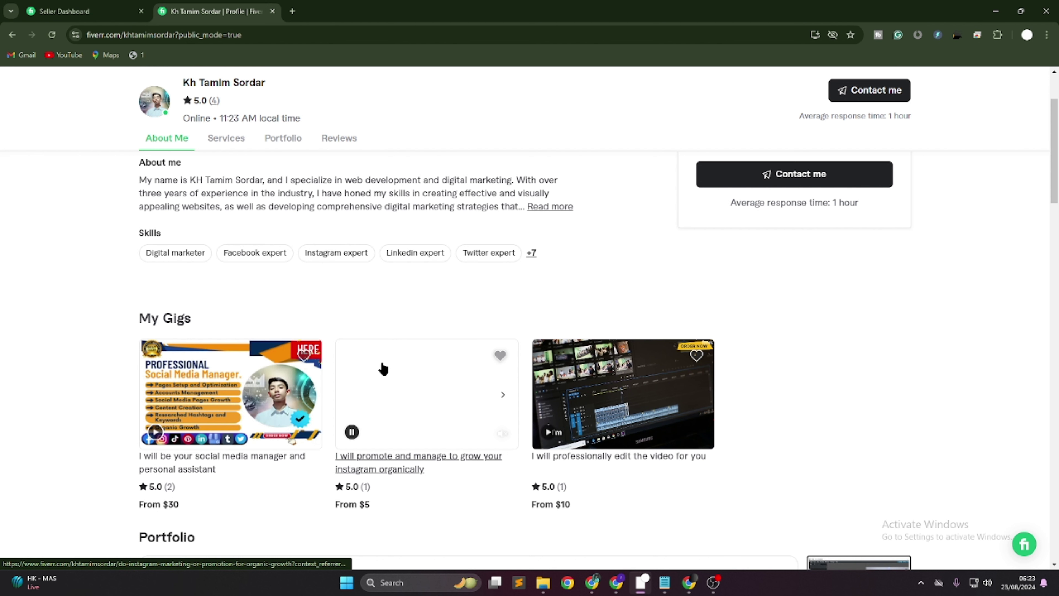
click(619, 426)
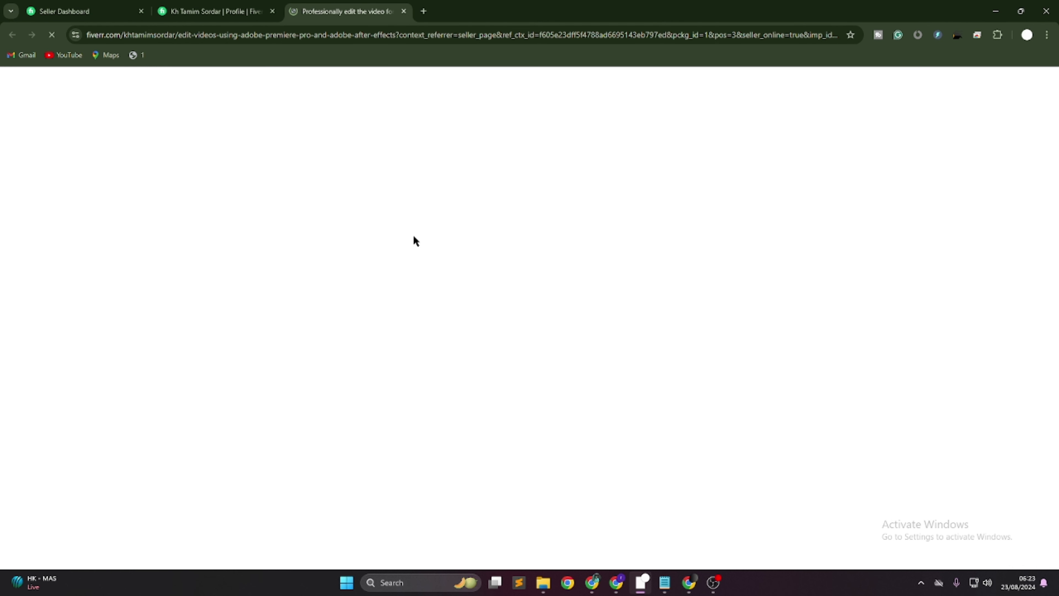
mouse_move(688, 578)
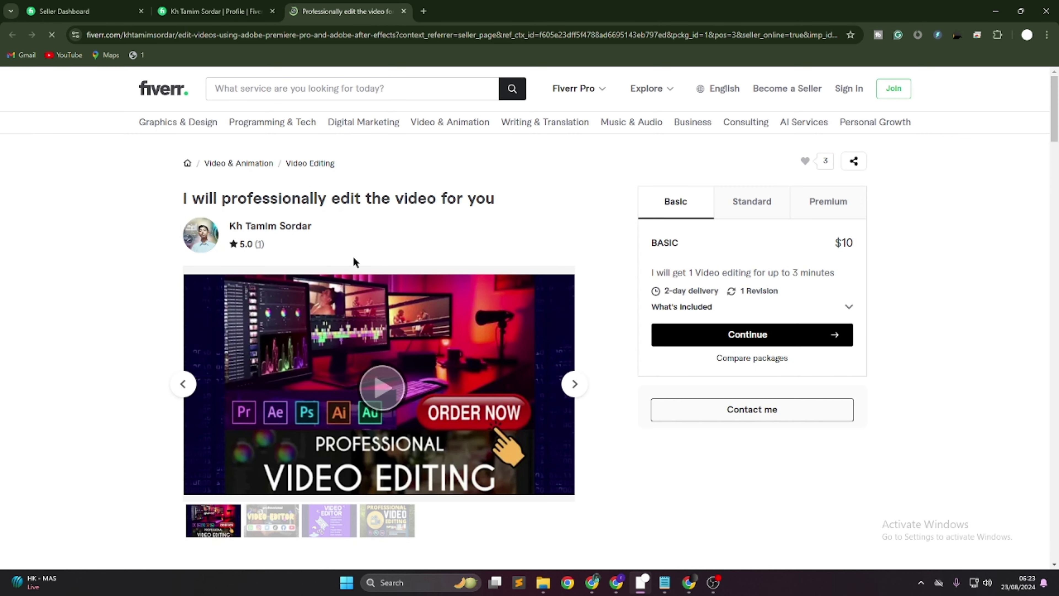
drag(183, 199, 496, 199)
key(ctrl+c)
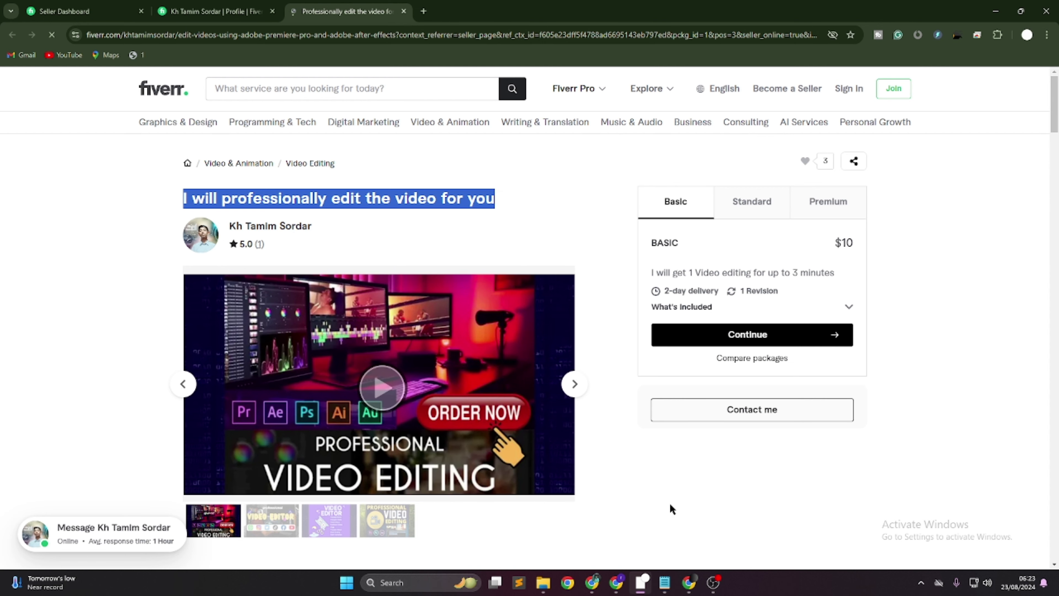
Return to the Net Nest mJob form and paste "I will professionally edit the video for you" as the job name
click(996, 11)
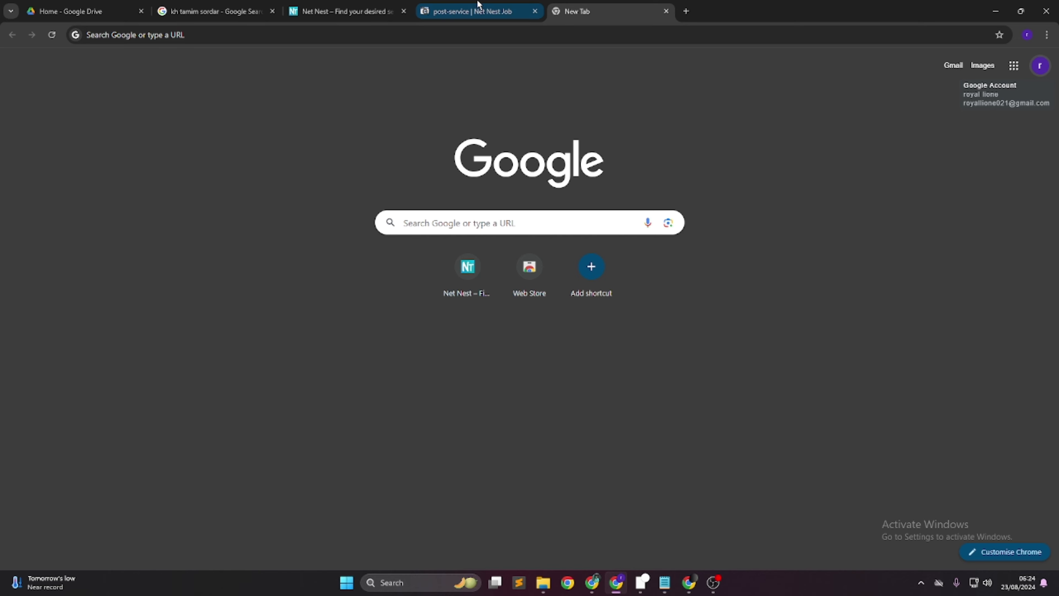
click(480, 10)
right_click(364, 235)
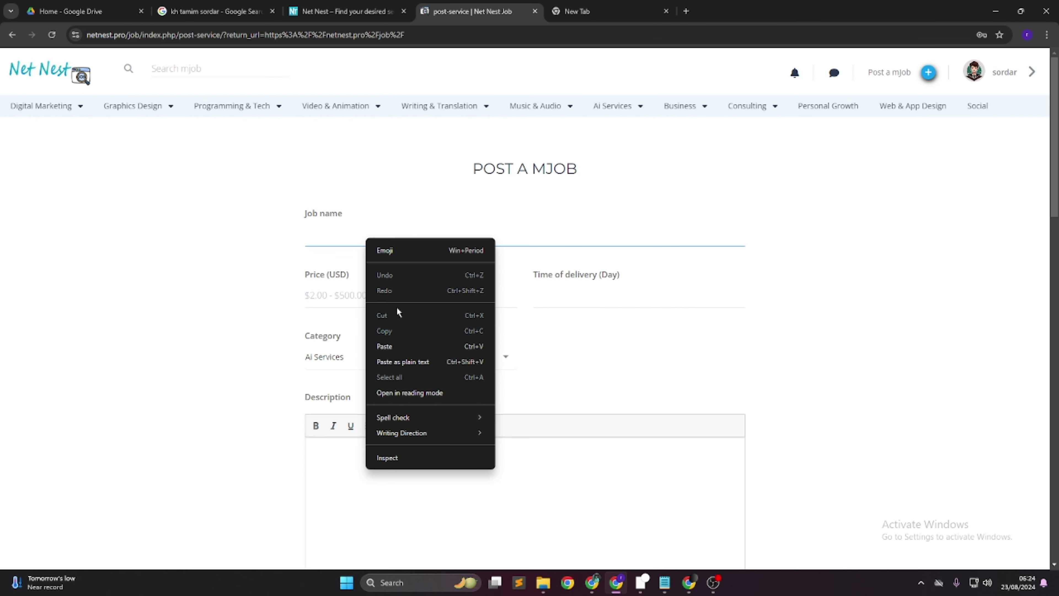
click(403, 339)
Set the mJob's price to 10 USD, delivery time to 2 days and category to AI Content
click(339, 297)
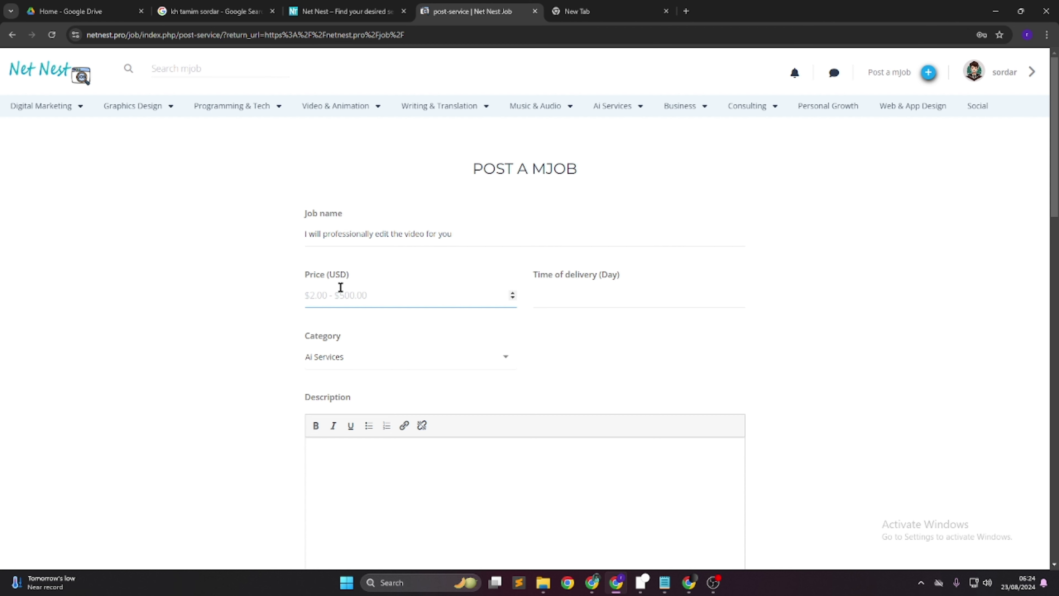
text(10)
click(596, 302)
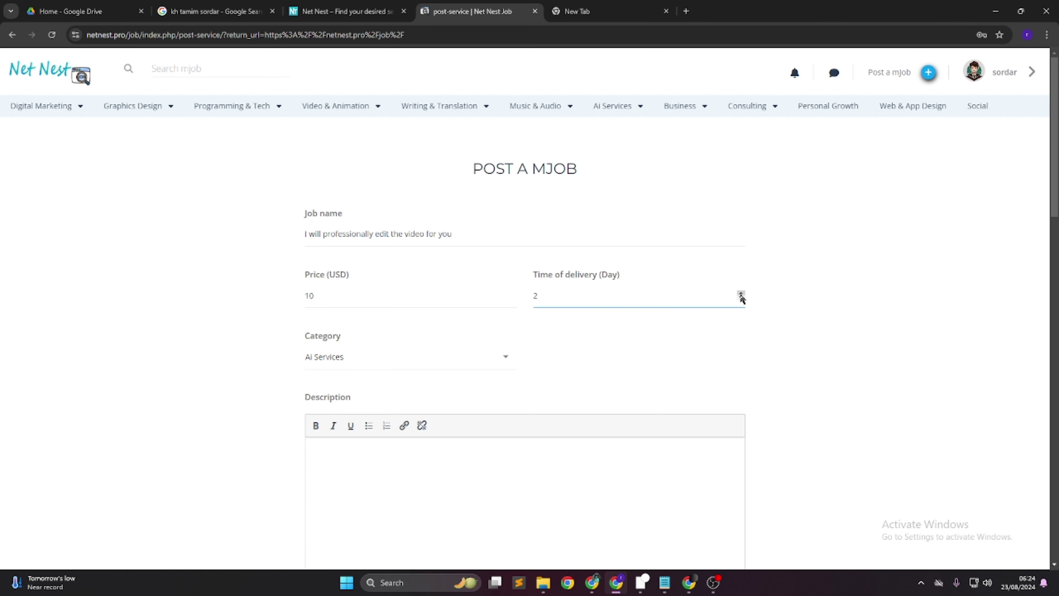
click(400, 357)
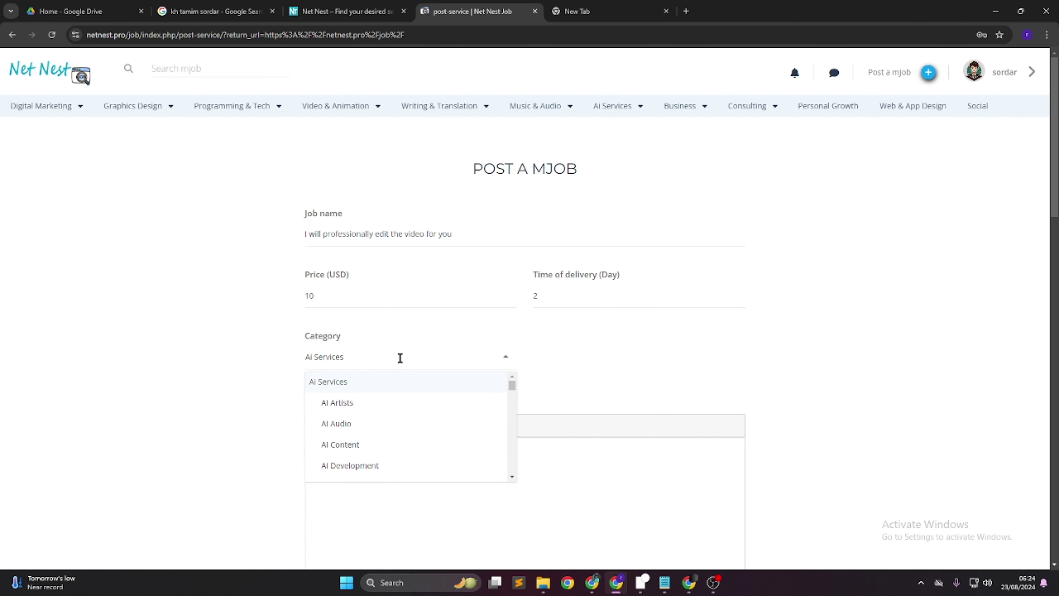
click(365, 448)
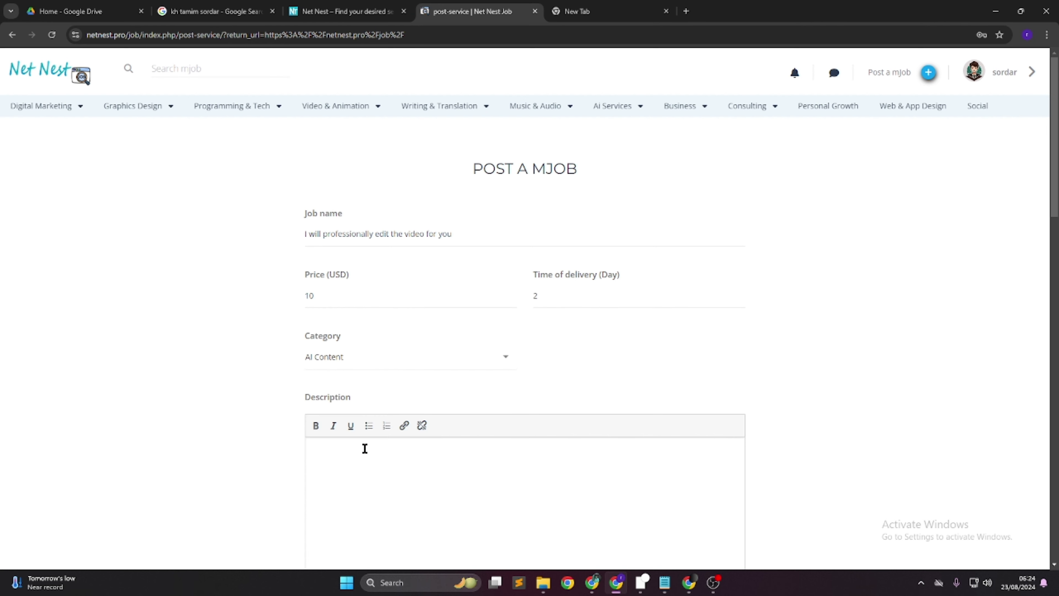
Switch to the Fiverr gig and copy its whole "About this gig" text, through the closing ORDER NOW line
scroll(378, 382, down, 2)
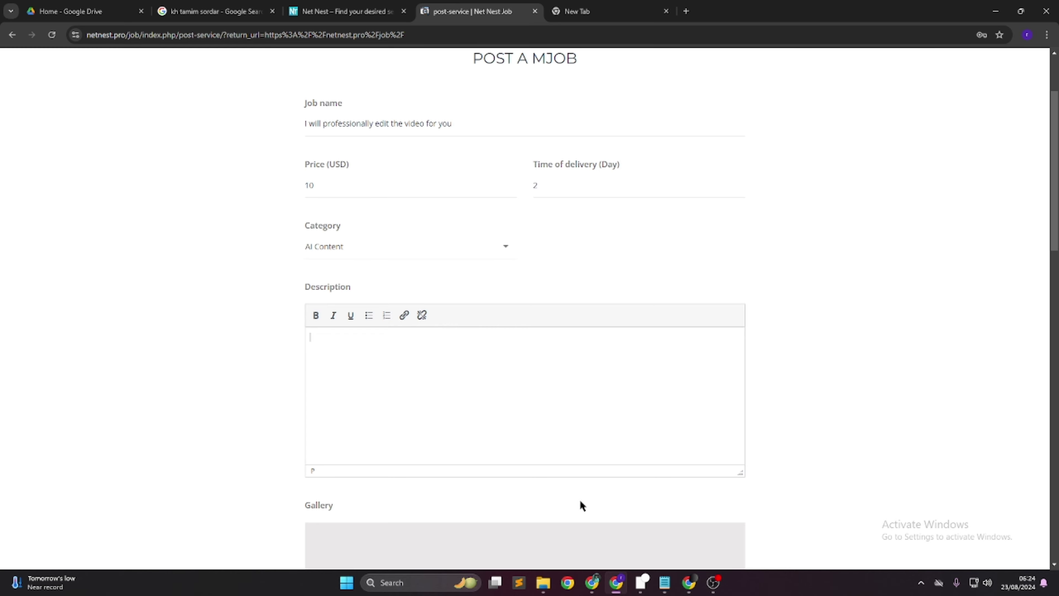
click(643, 583)
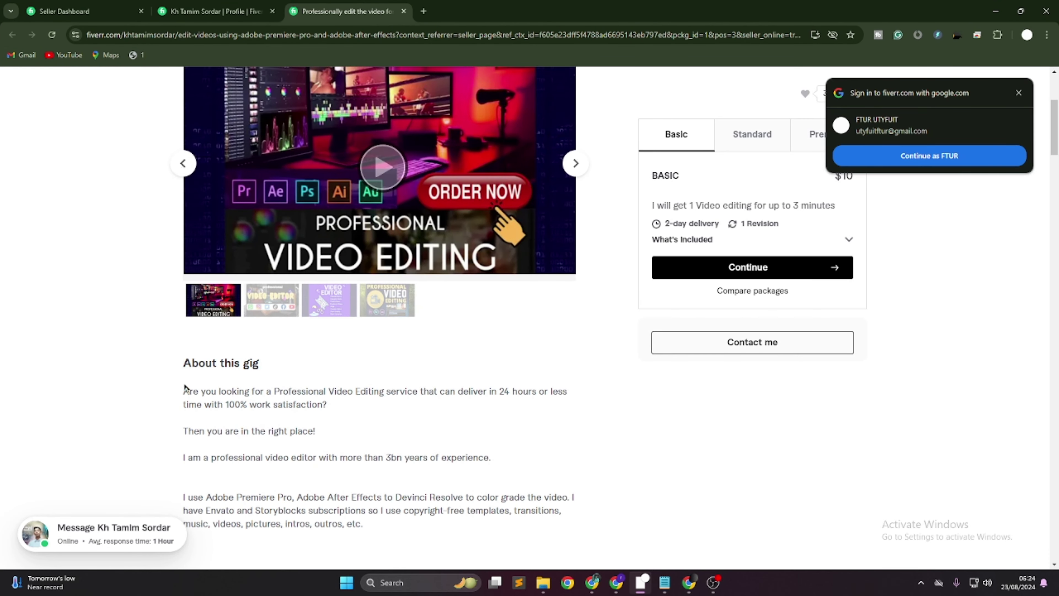
drag(185, 387, 411, 400)
scroll(443, 449, down, 10)
scroll(423, 459, down, 5)
right_click(339, 345)
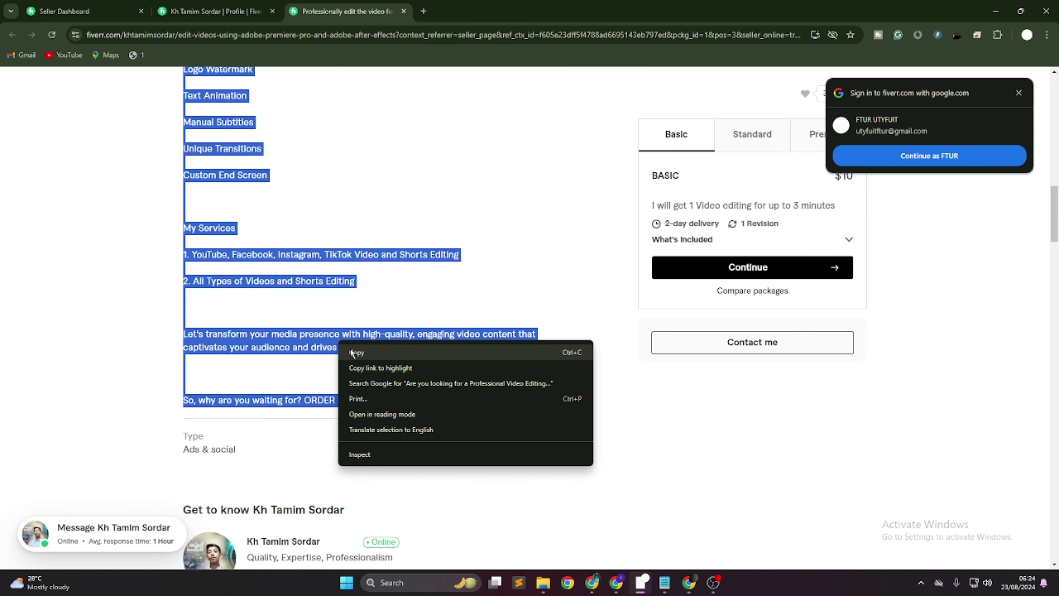
click(352, 349)
Return to the Net Nest mJob form and paste the copied gig text as the description
click(616, 582)
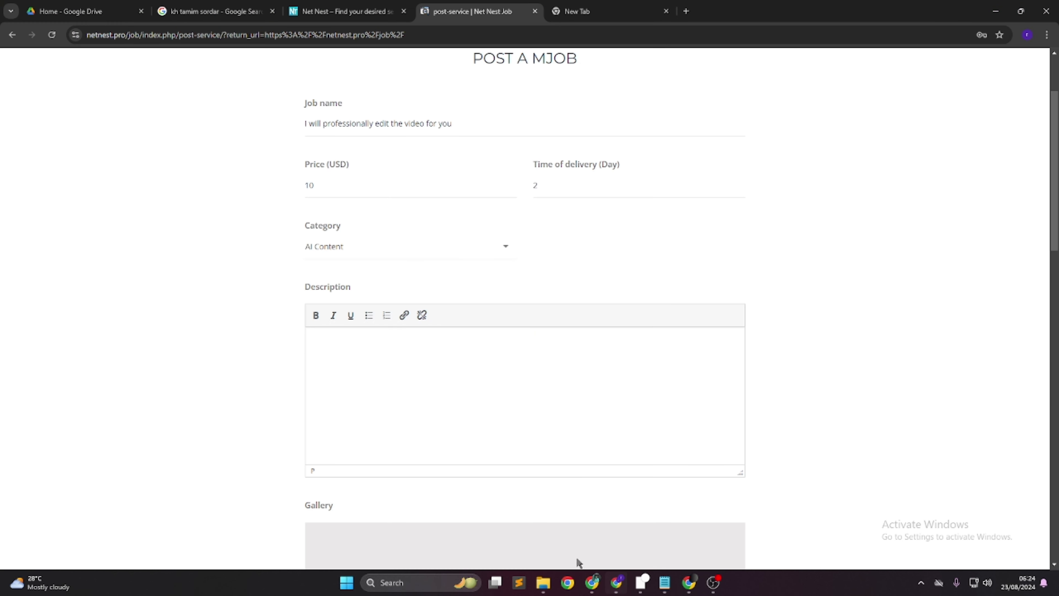
right_click(368, 349)
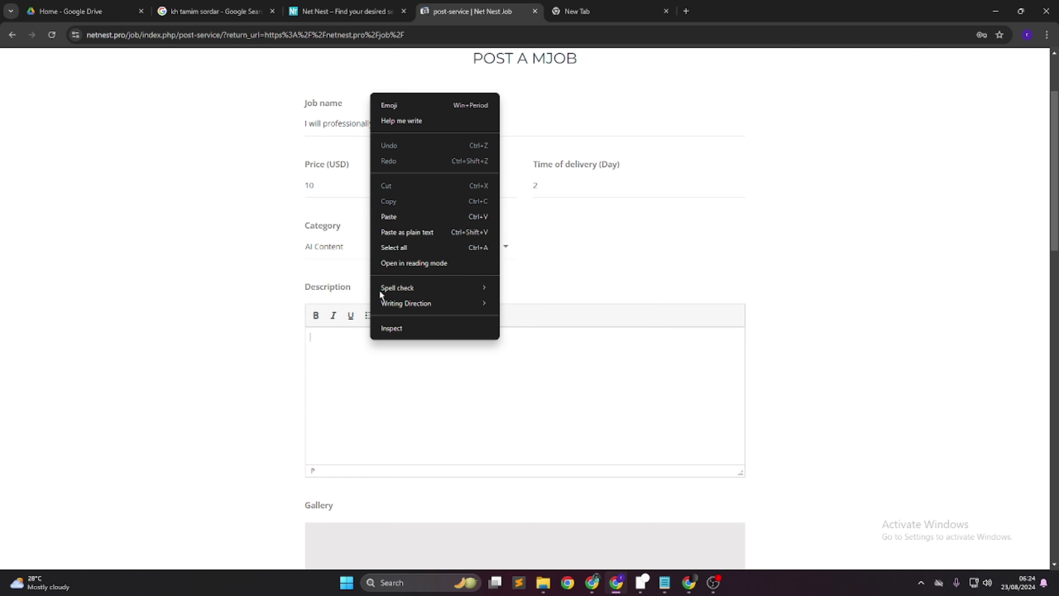
click(390, 217)
scroll(450, 313, down, 6)
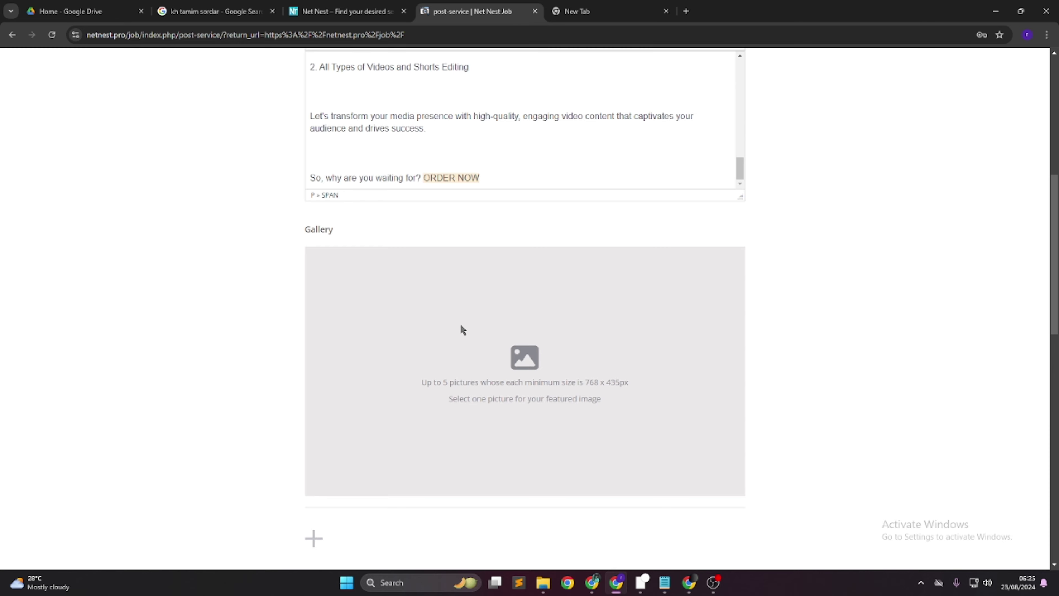
scroll(462, 330, up, 4)
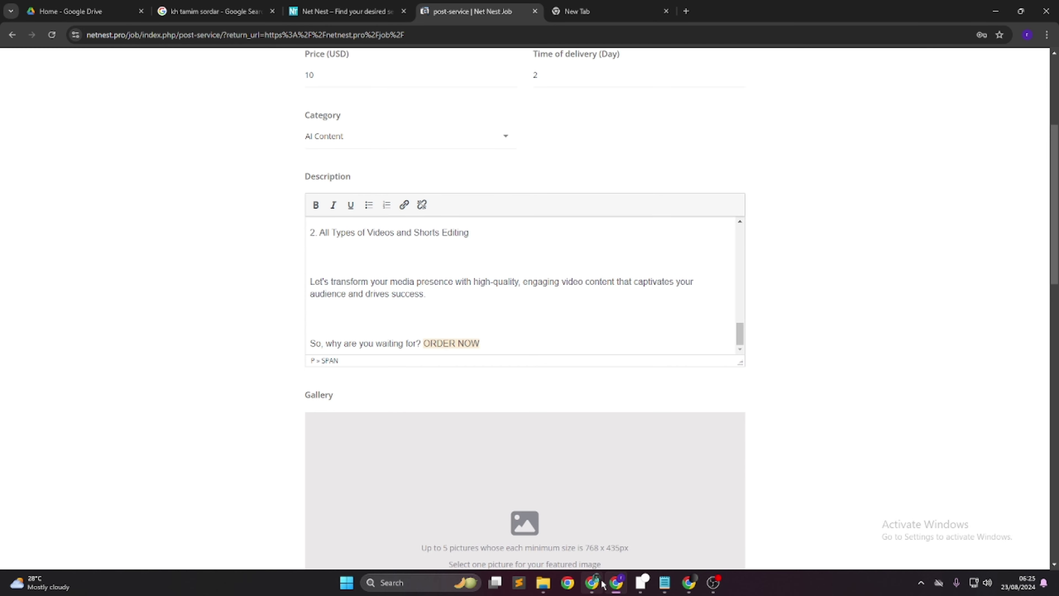
Look at the Fiverr gig's gallery images, accept the offered Google sign-in and return to the Net Nest form
mouse_move(641, 583)
click(595, 560)
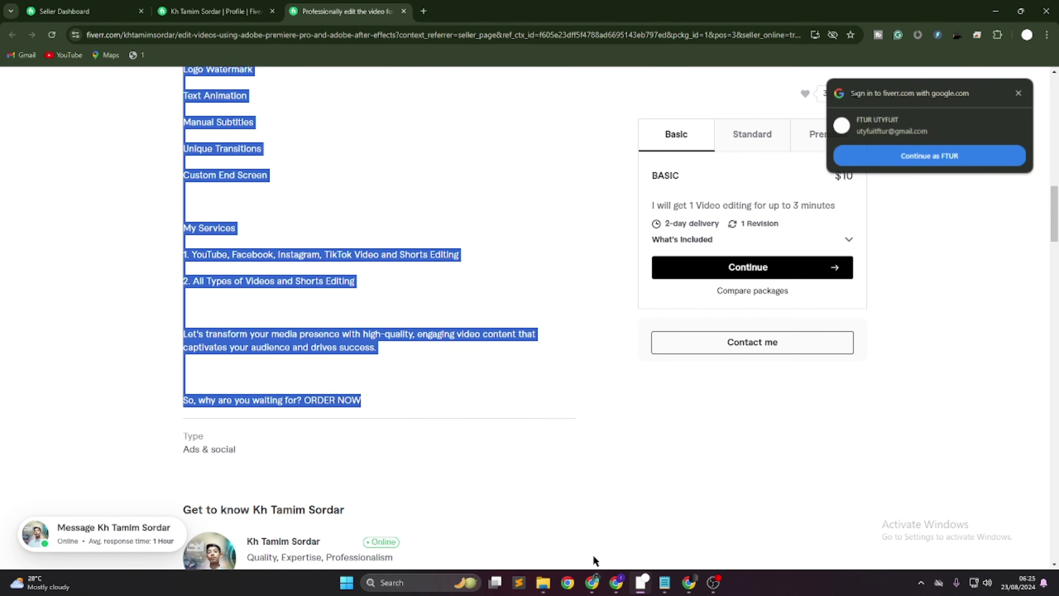
scroll(421, 397, up, 20)
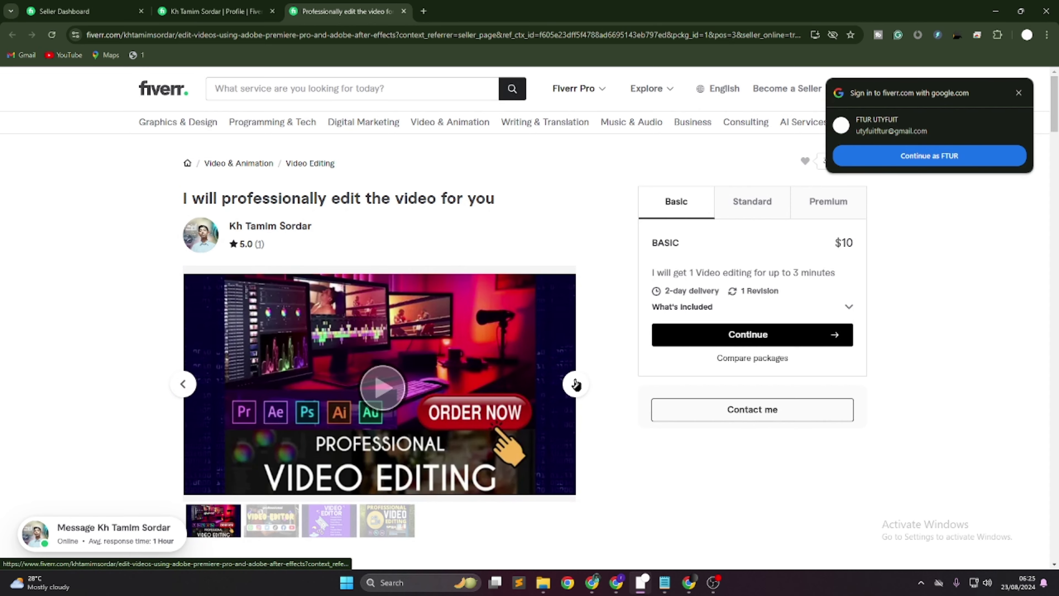
click(575, 384)
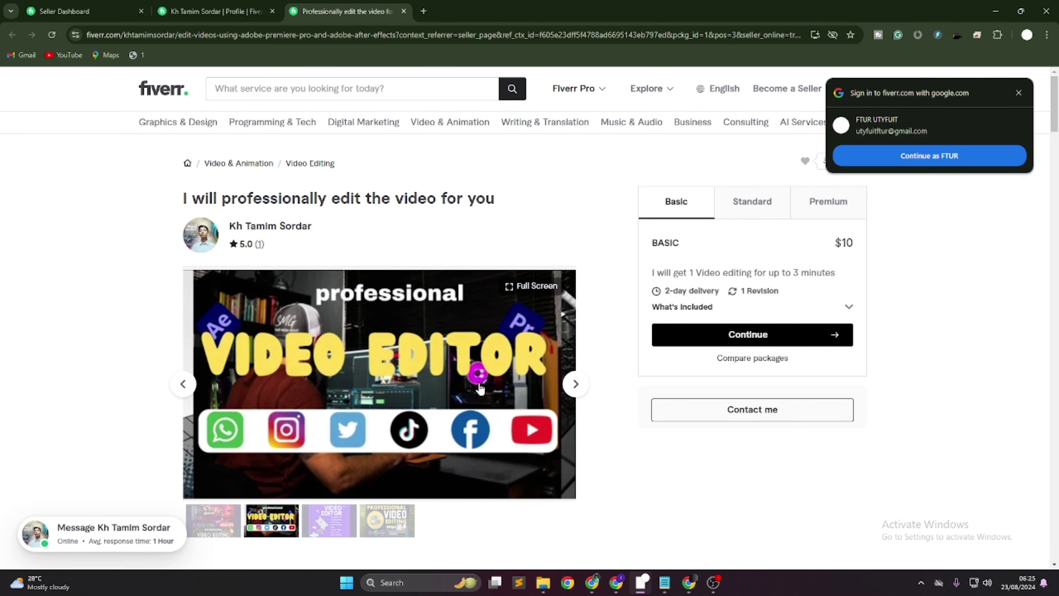
scroll(384, 386, down, 6)
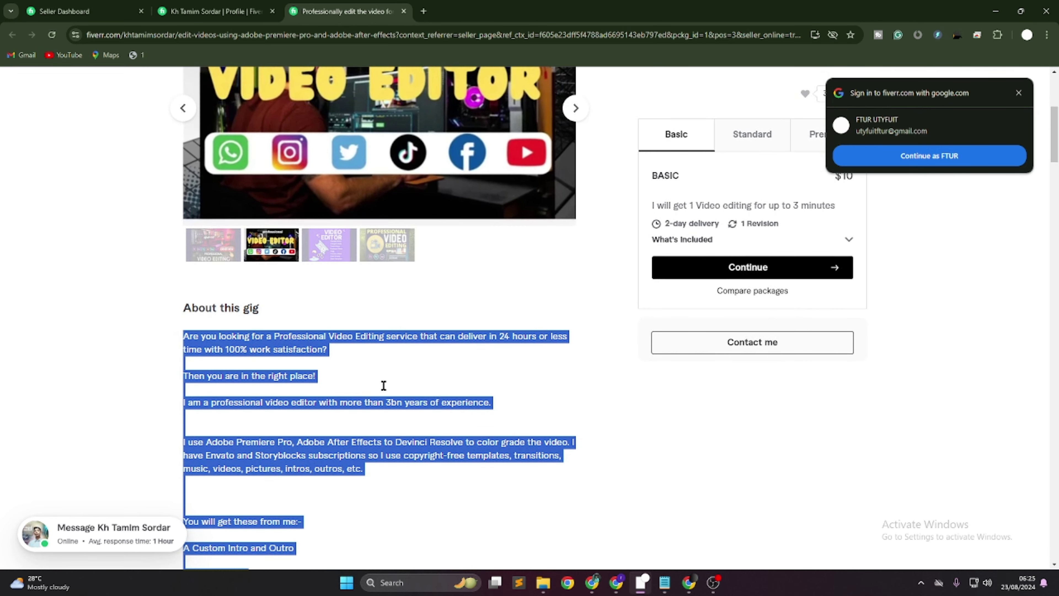
scroll(383, 386, up, 4)
click(897, 157)
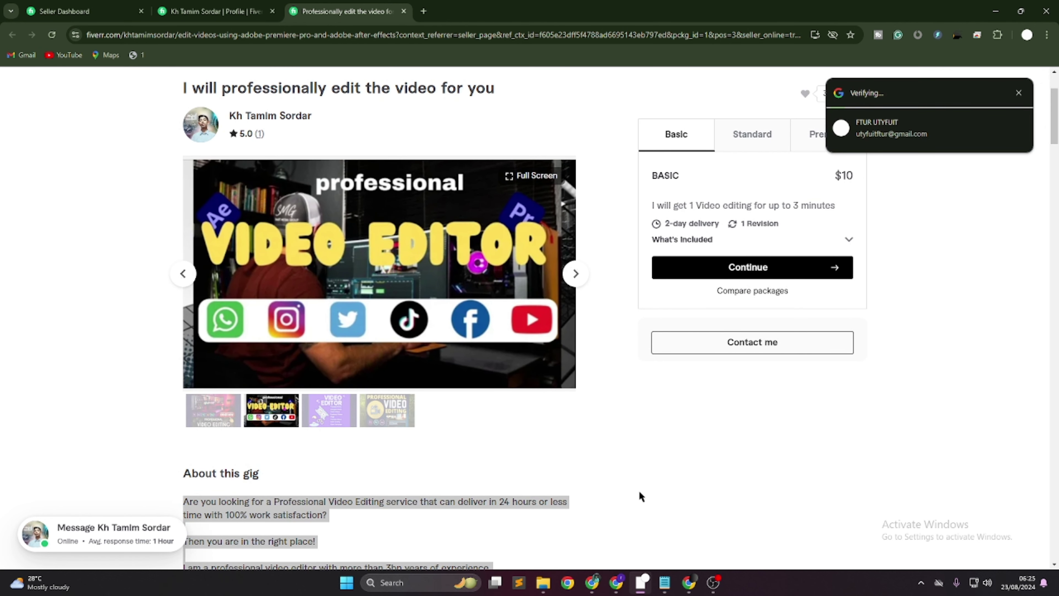
click(667, 538)
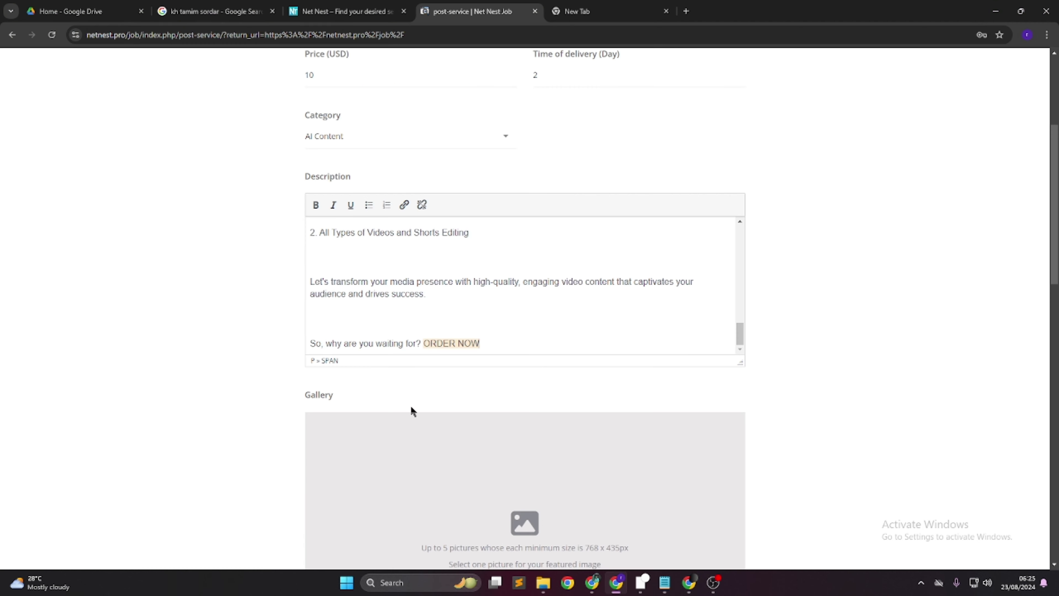
Check the Gallery picture size requirement, open canva.com in the other browser window and start a custom-size design
scroll(493, 397, down, 5)
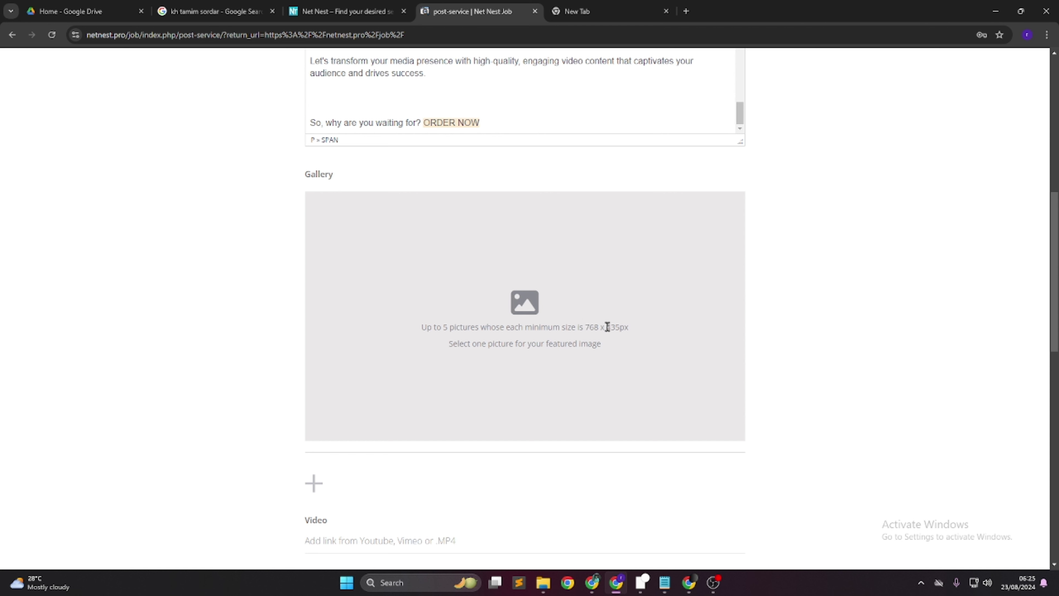
click(592, 582)
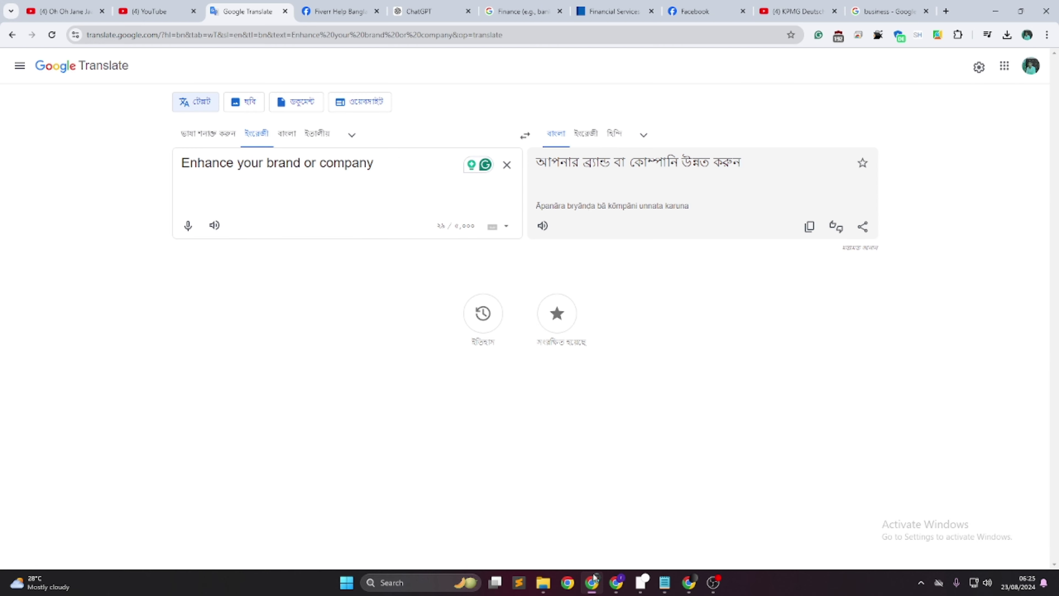
click(878, 4)
click(713, 33)
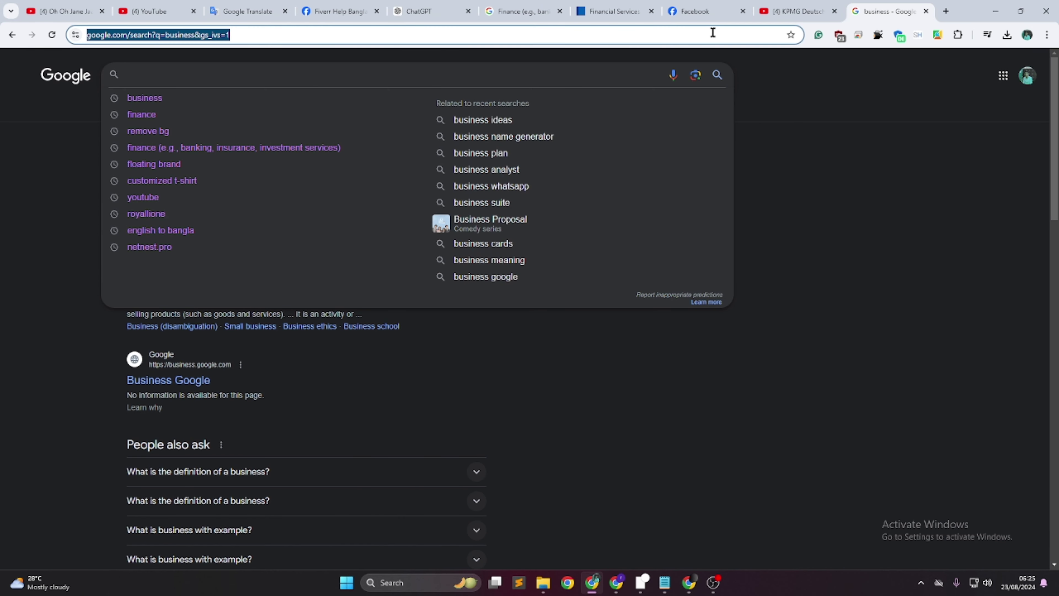
text(canva.com)
key(Return)
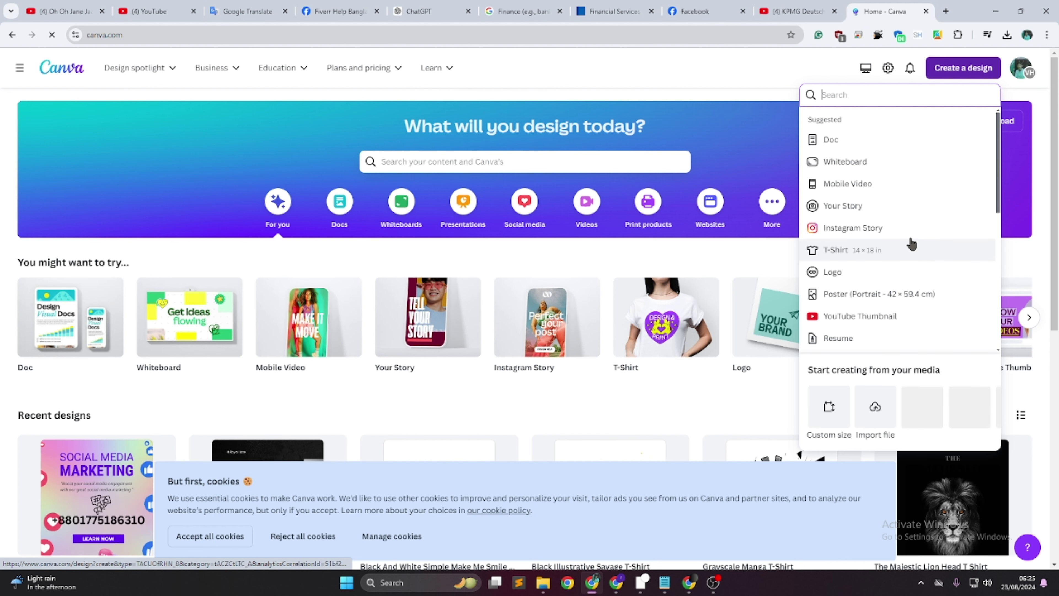
click(842, 405)
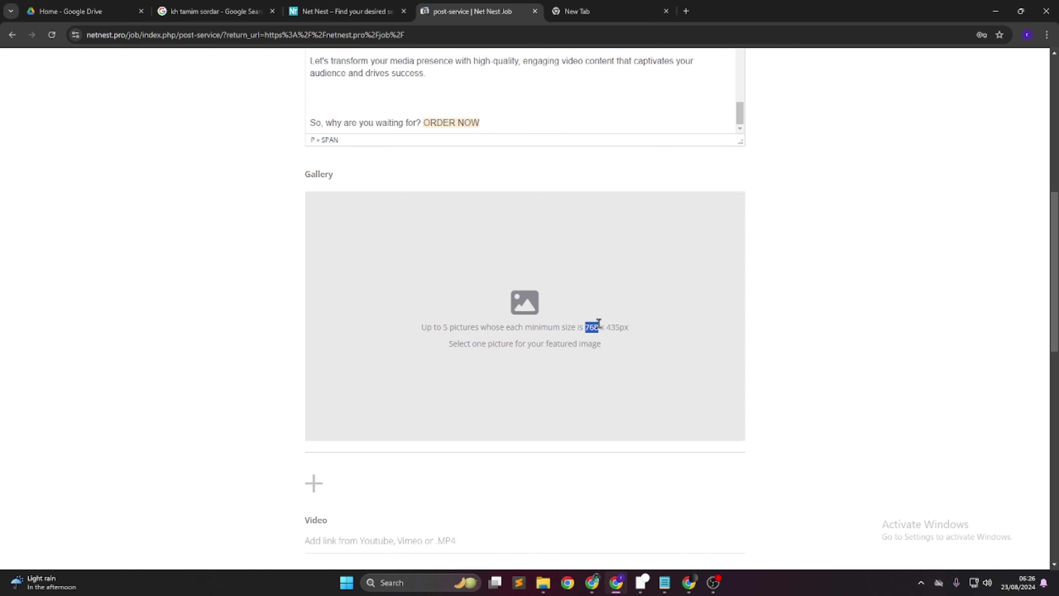
Copy the 768 px minimum width from the Net Nest gallery note into the Canva design's custom width
right_click(593, 327)
click(624, 438)
click(592, 582)
click(829, 142)
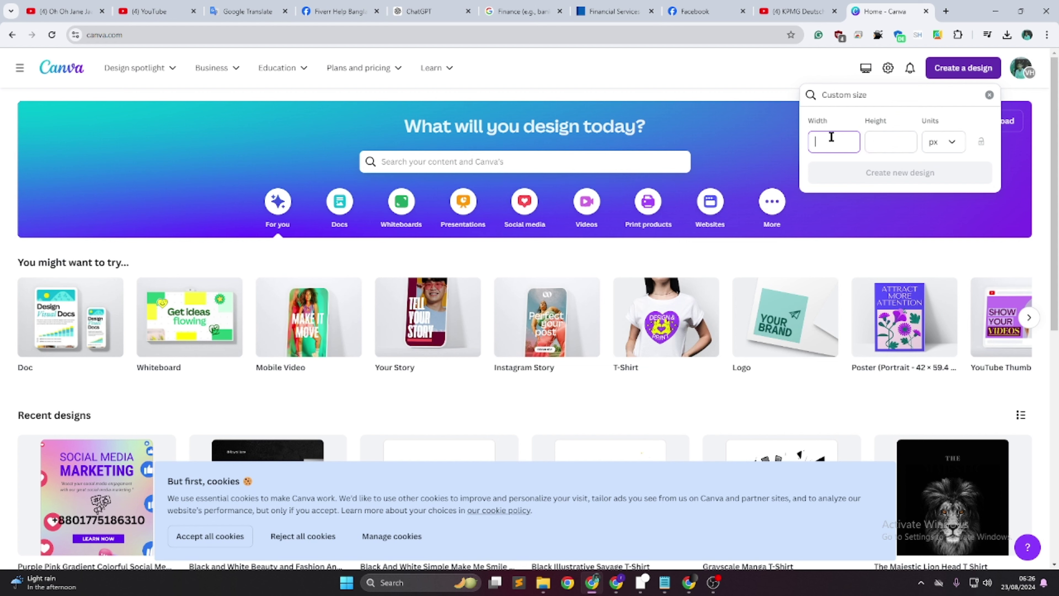
right_click(831, 139)
click(864, 221)
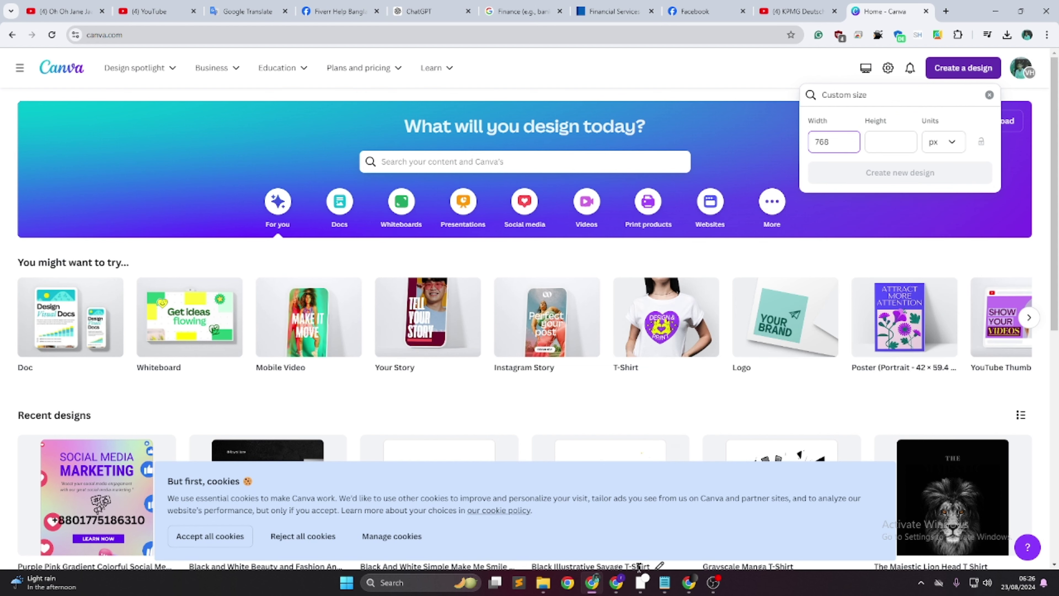
Copy the 435 px minimum height from the Net Nest gallery note into Canva's custom height and create the 768 × 435 px design
click(618, 581)
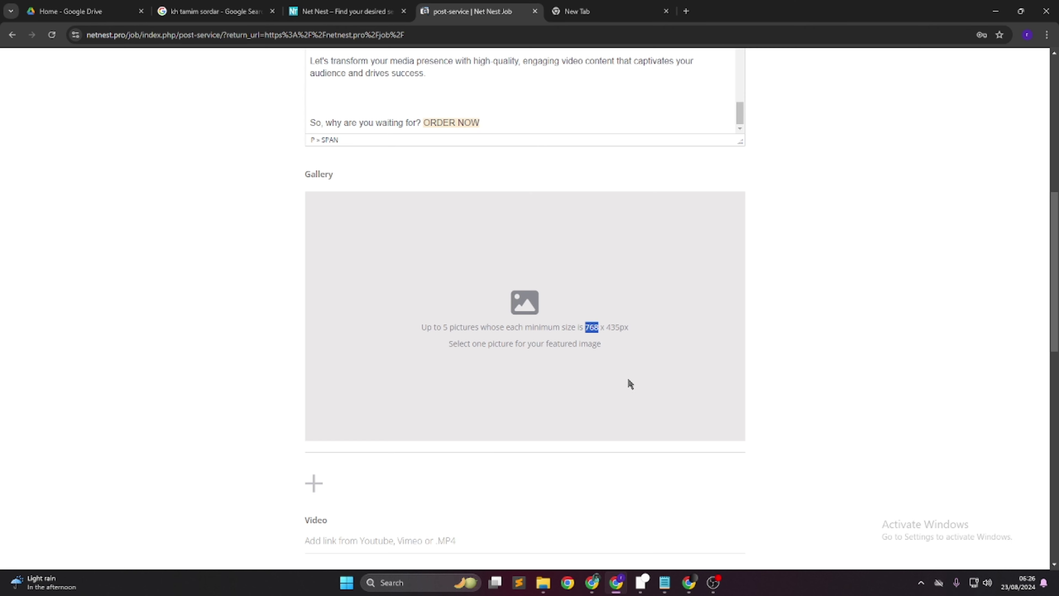
drag(606, 326, 612, 327)
right_click(618, 326)
click(634, 441)
key(alt+Tab)
click(936, 142)
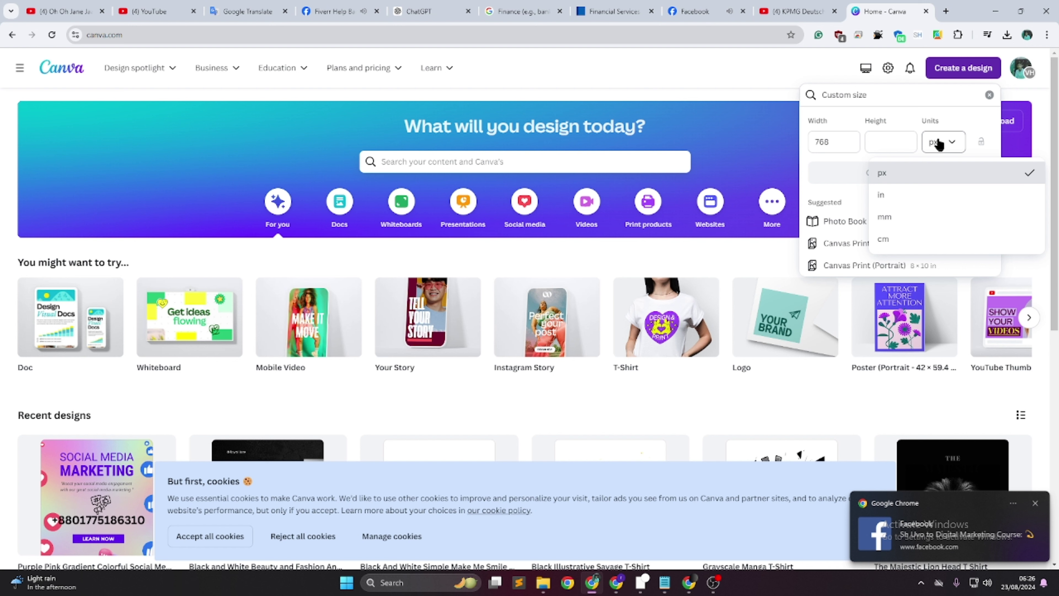
click(906, 142)
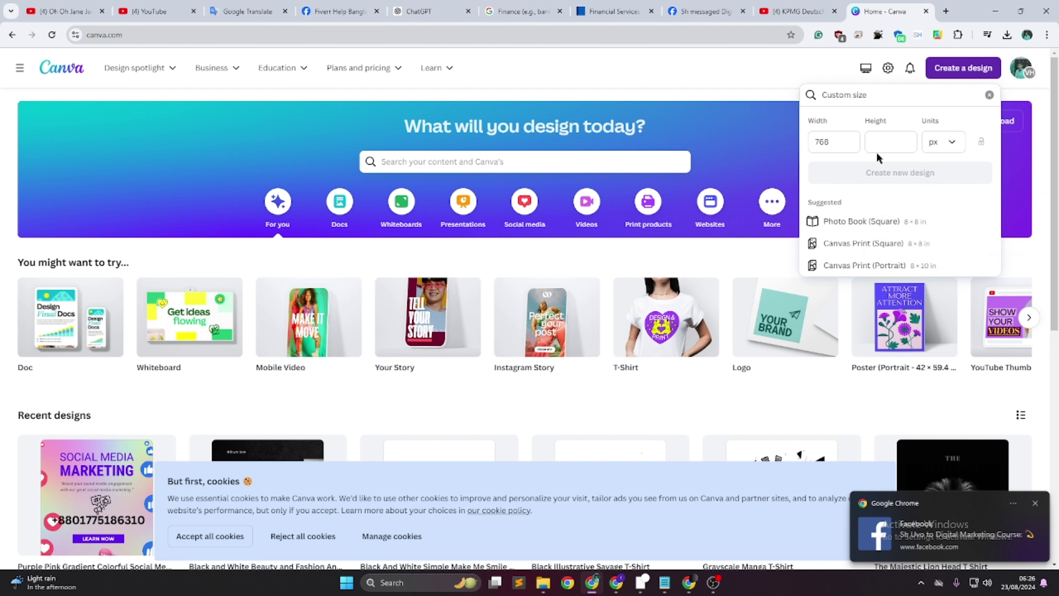
right_click(894, 141)
click(902, 222)
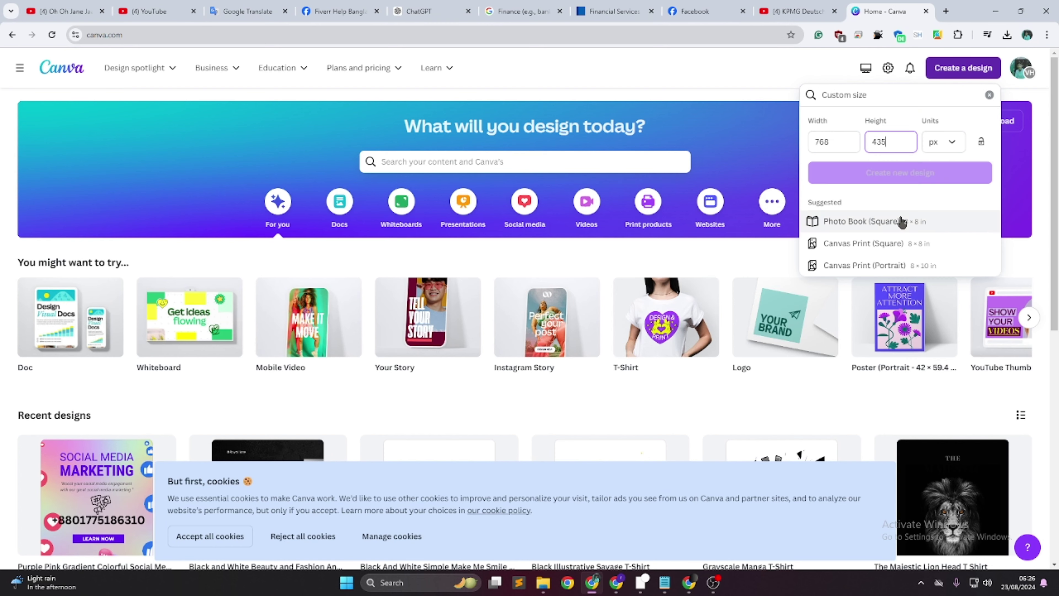
click(874, 173)
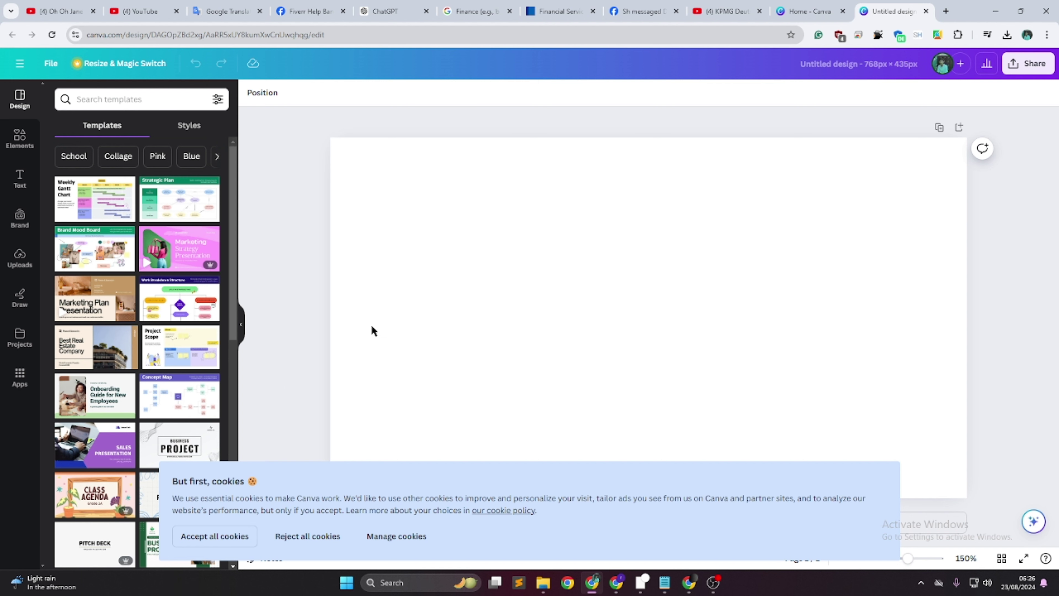
Apply the Concept Map whiteboard template to the blank Canva design, download it as a PNG and reject all cookies
mouse_move(182, 450)
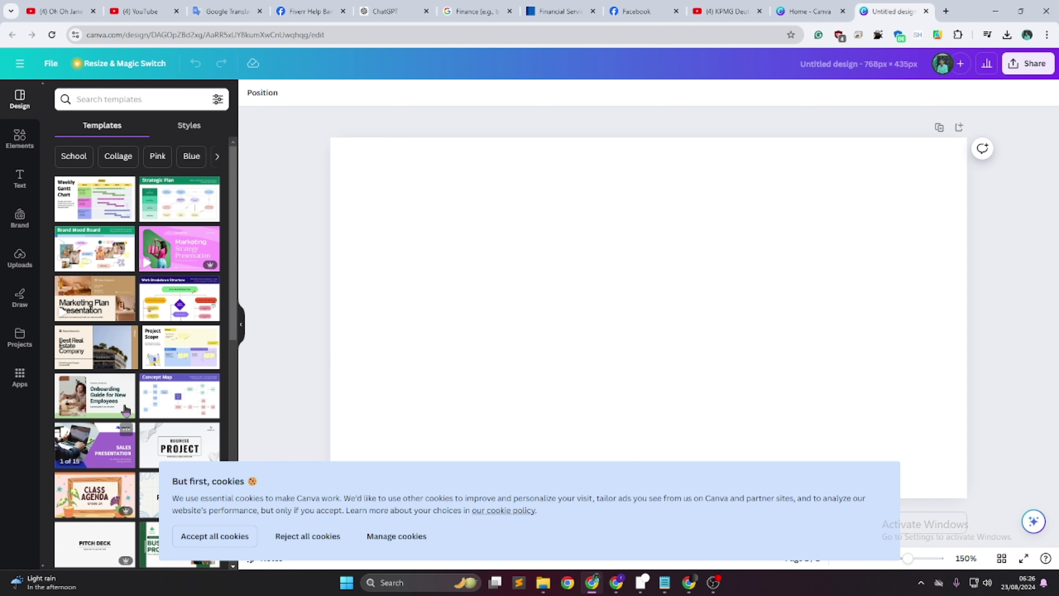
click(179, 402)
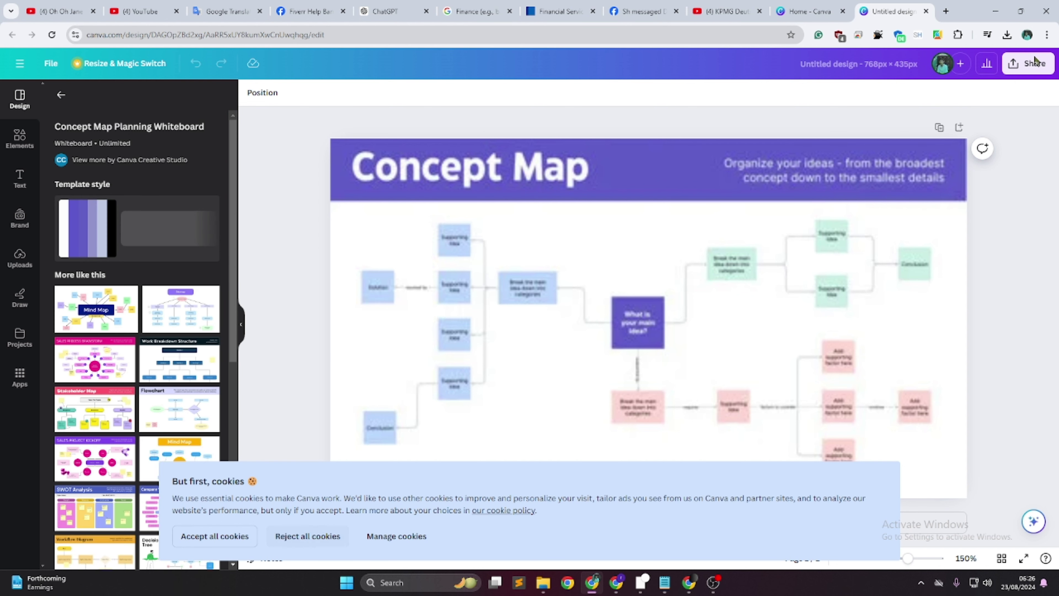
click(1023, 65)
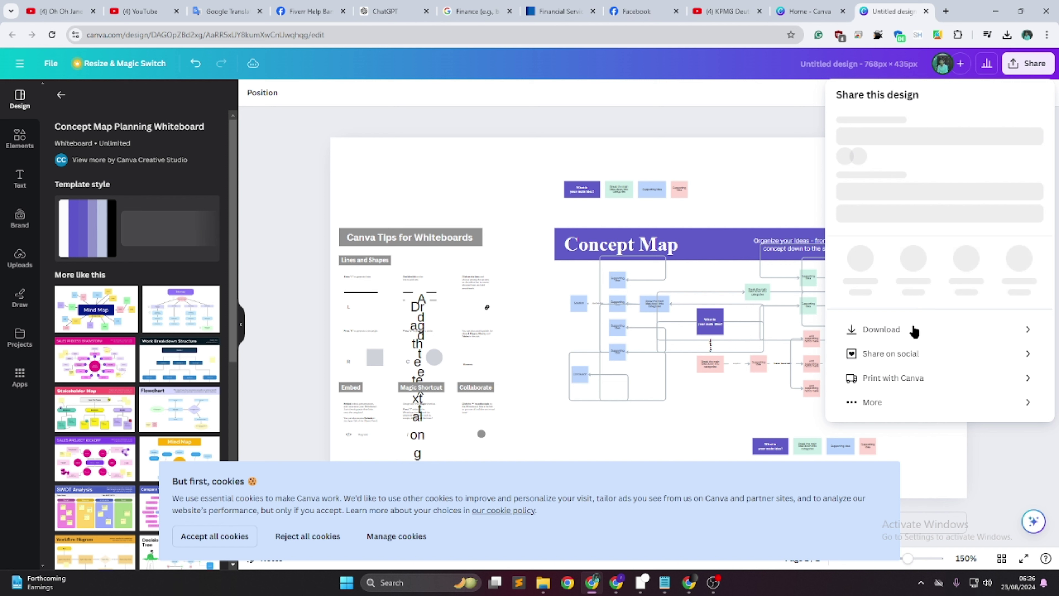
click(912, 326)
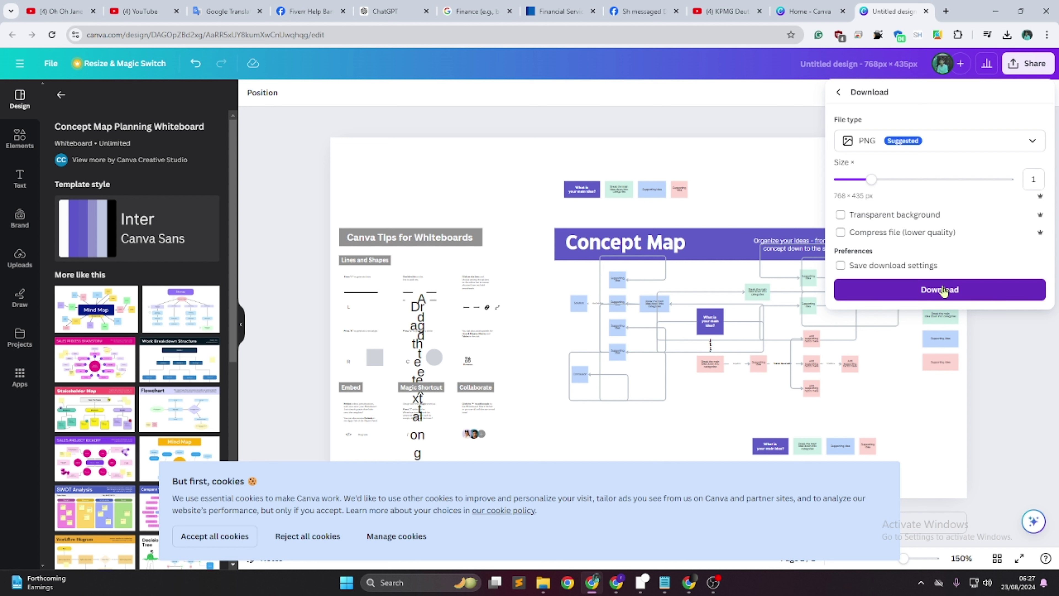
click(942, 289)
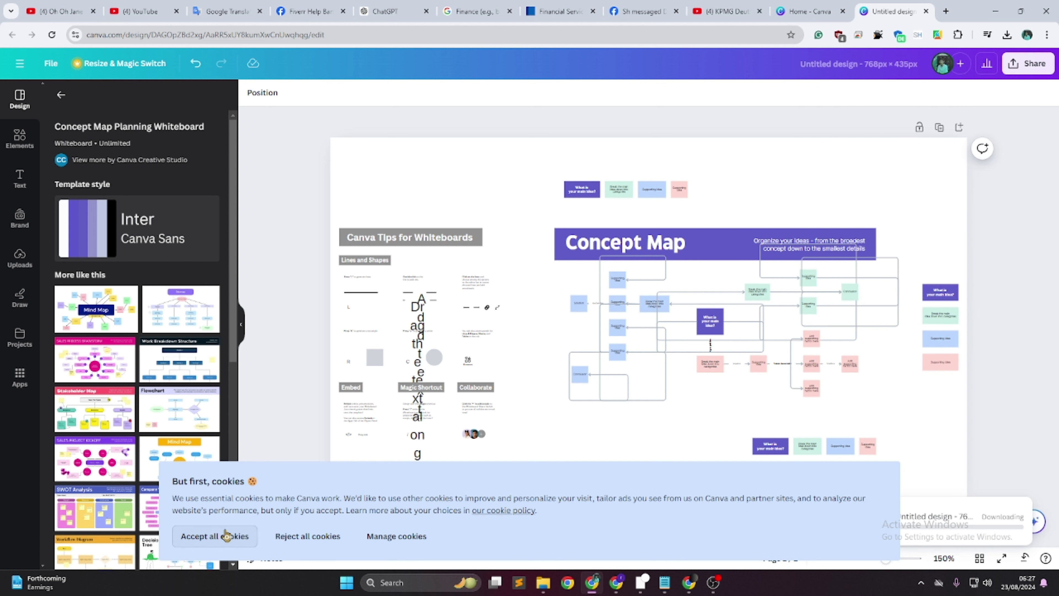
click(317, 538)
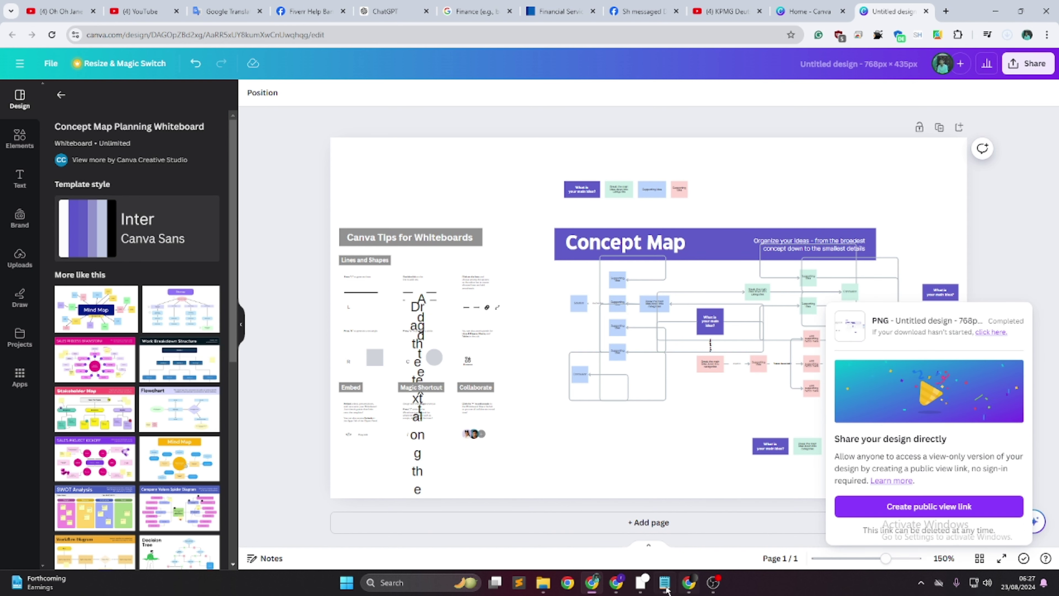
Return to the Net Nest mJob form and upload Untitled design (15).png from the Downloads folder to the Gallery
click(616, 583)
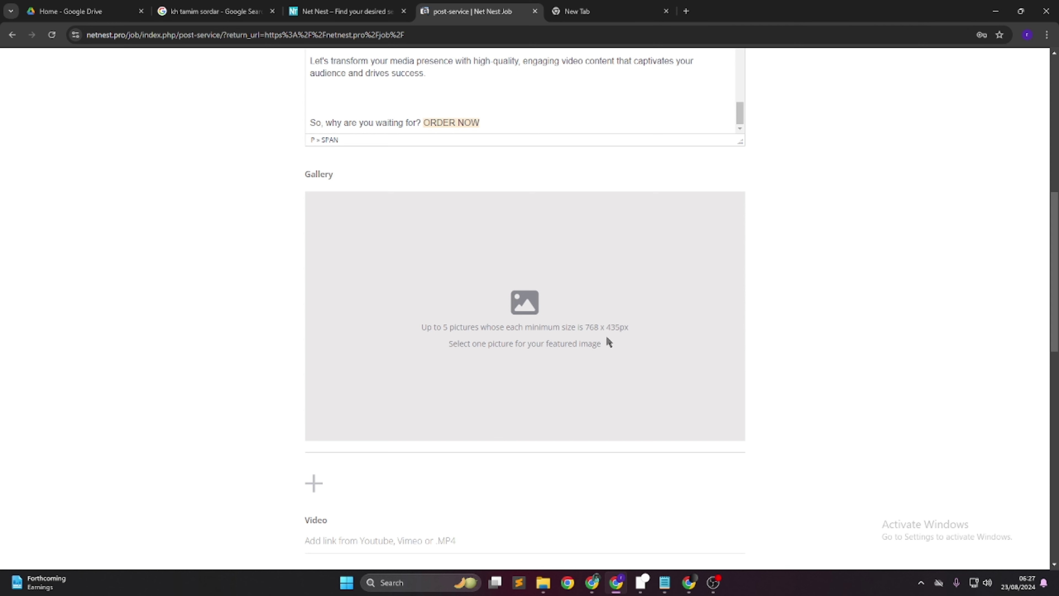
scroll(400, 422, down, 2)
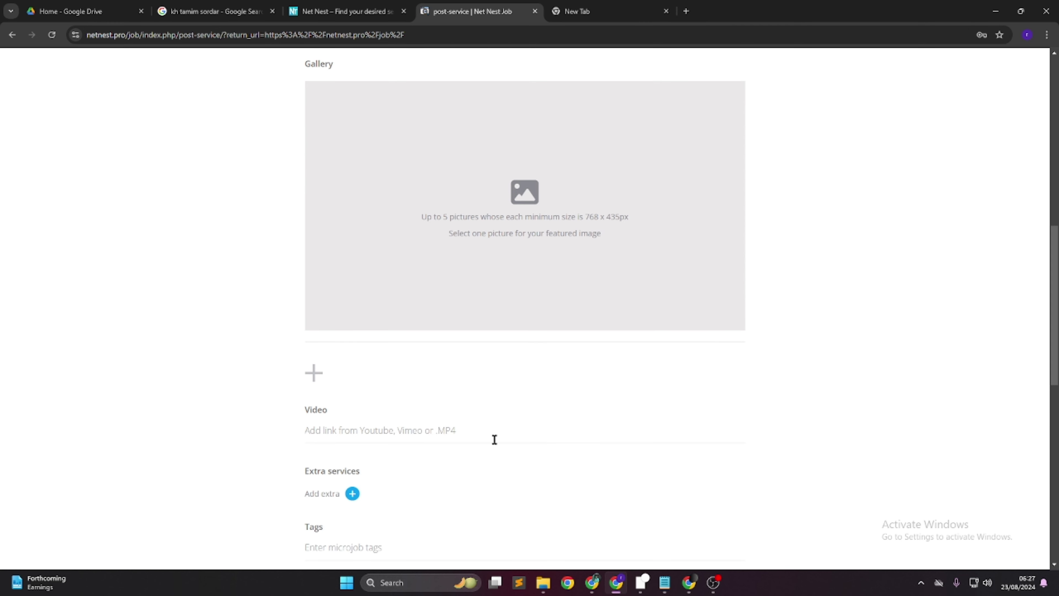
click(618, 562)
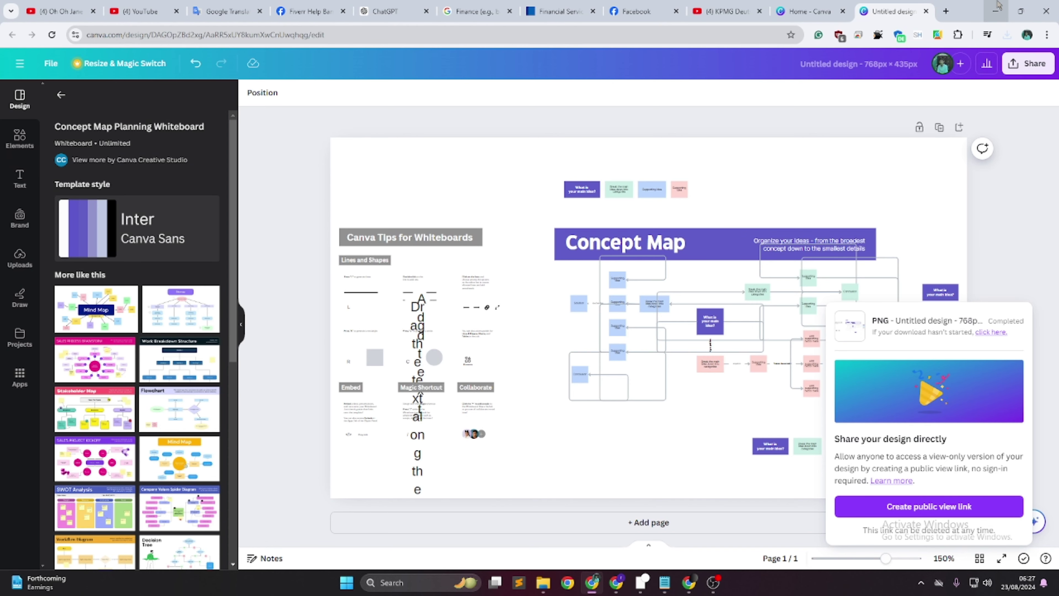
key(alt+Tab)
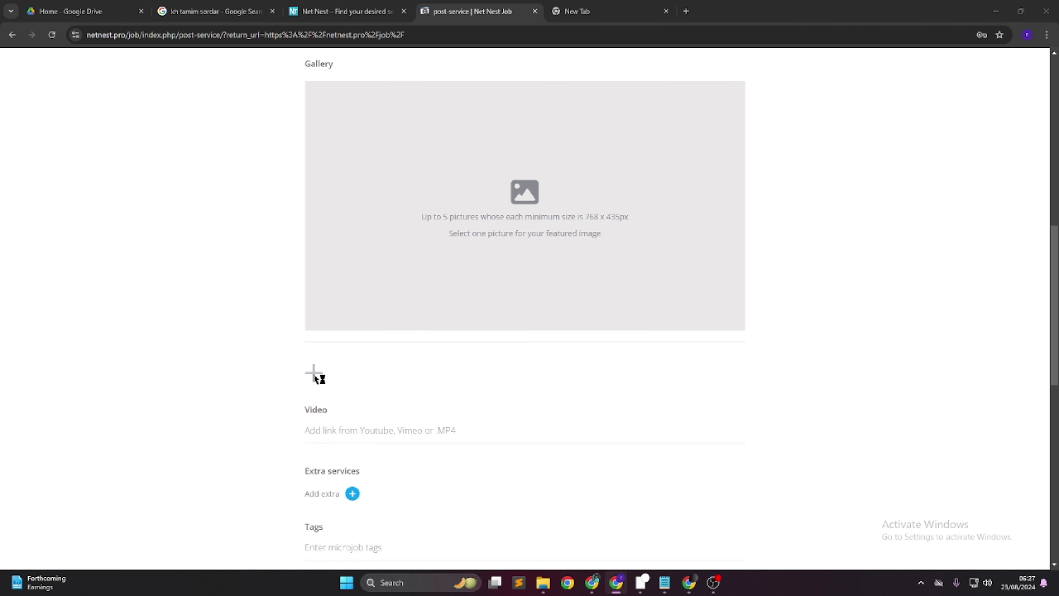
click(313, 372)
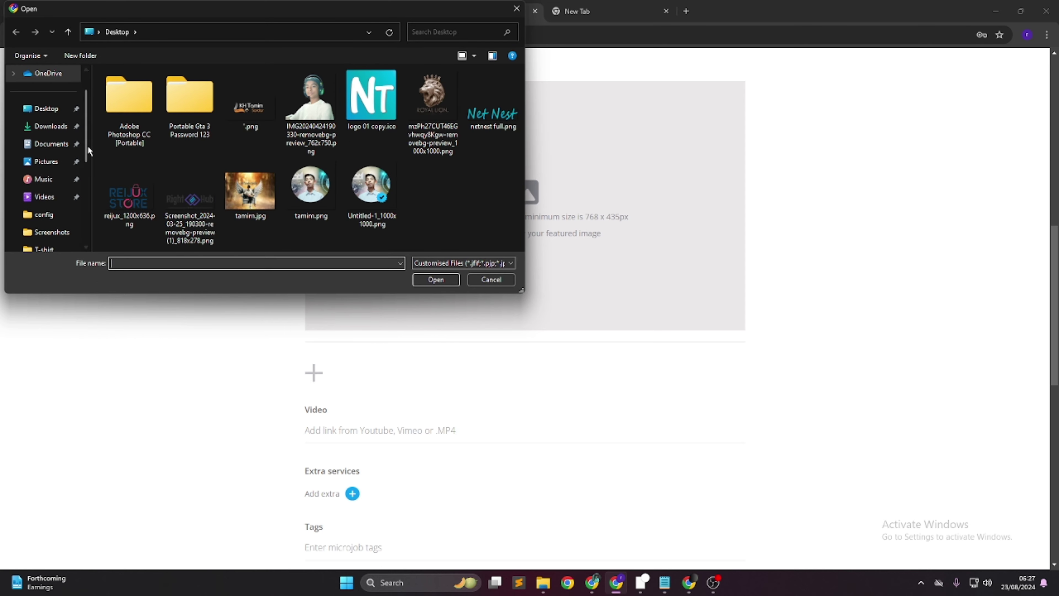
click(57, 129)
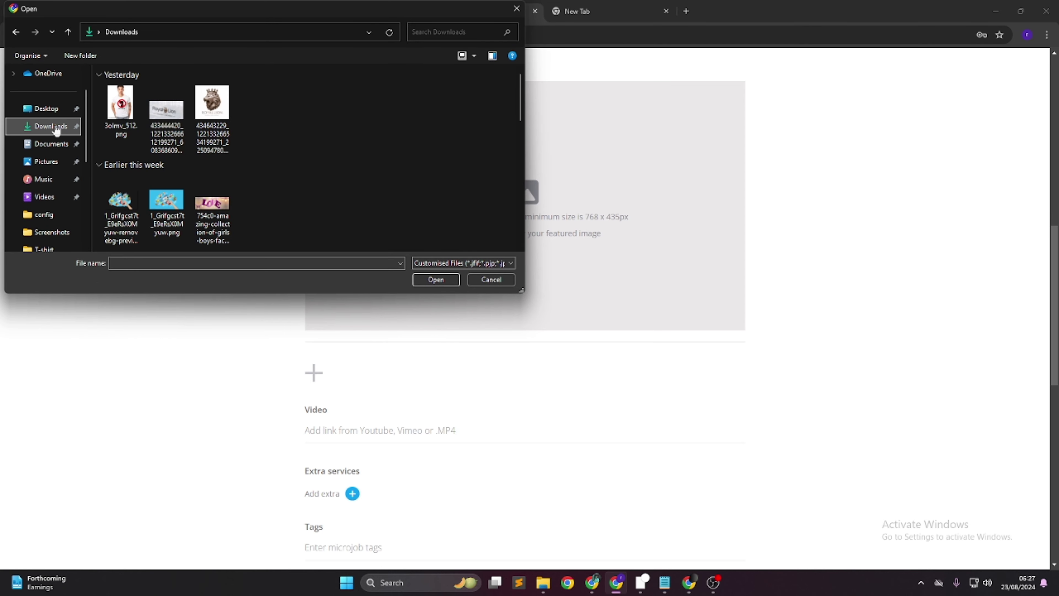
click(121, 108)
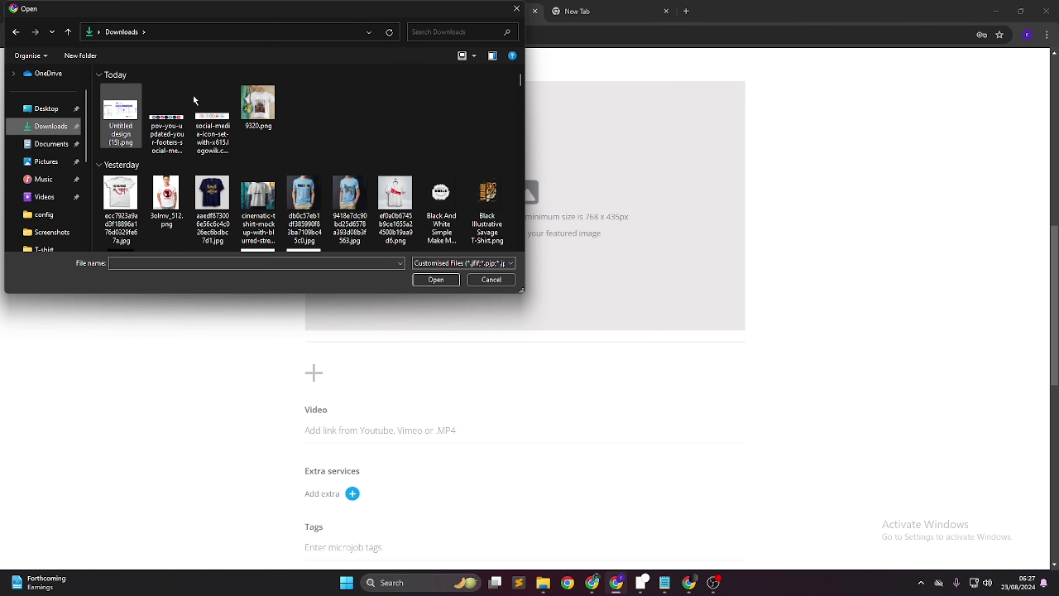
click(429, 283)
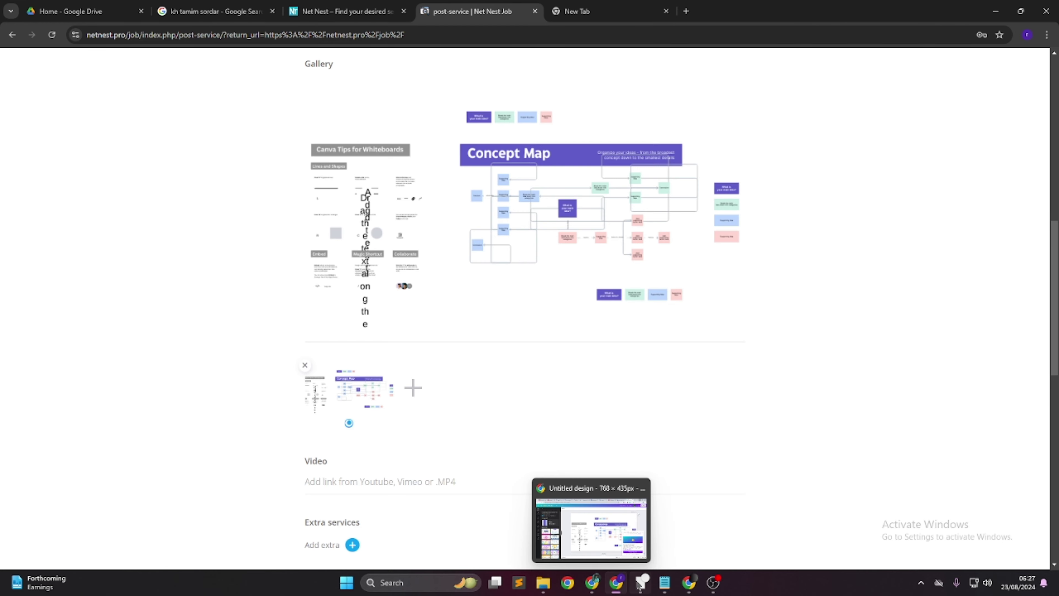
Look at the Fiverr video editing gig's gallery images and return to the Net Nest mJob form
click(639, 538)
scroll(416, 428, down, 2)
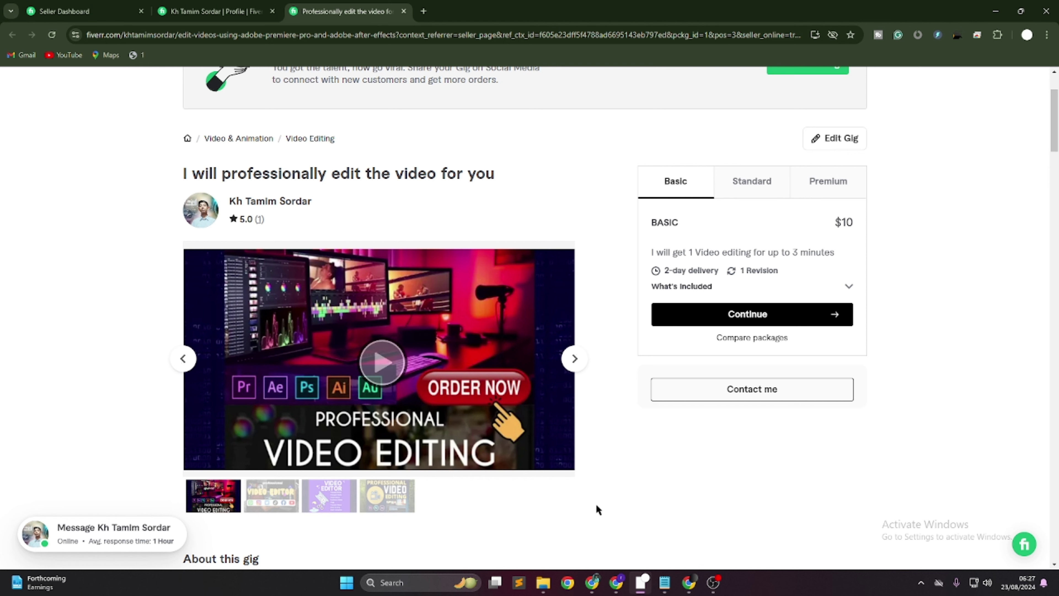
click(589, 569)
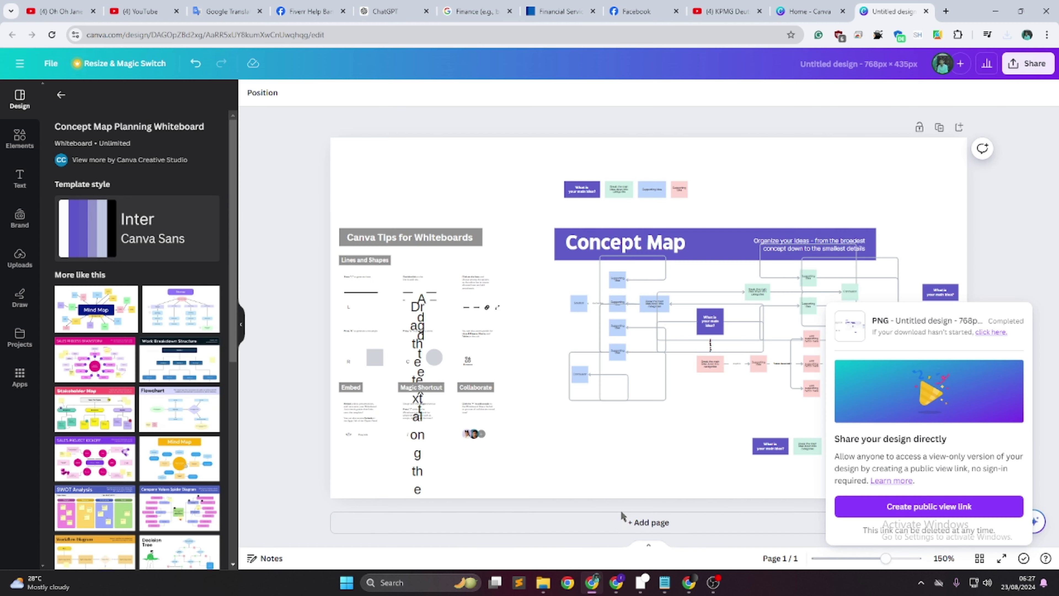
click(616, 582)
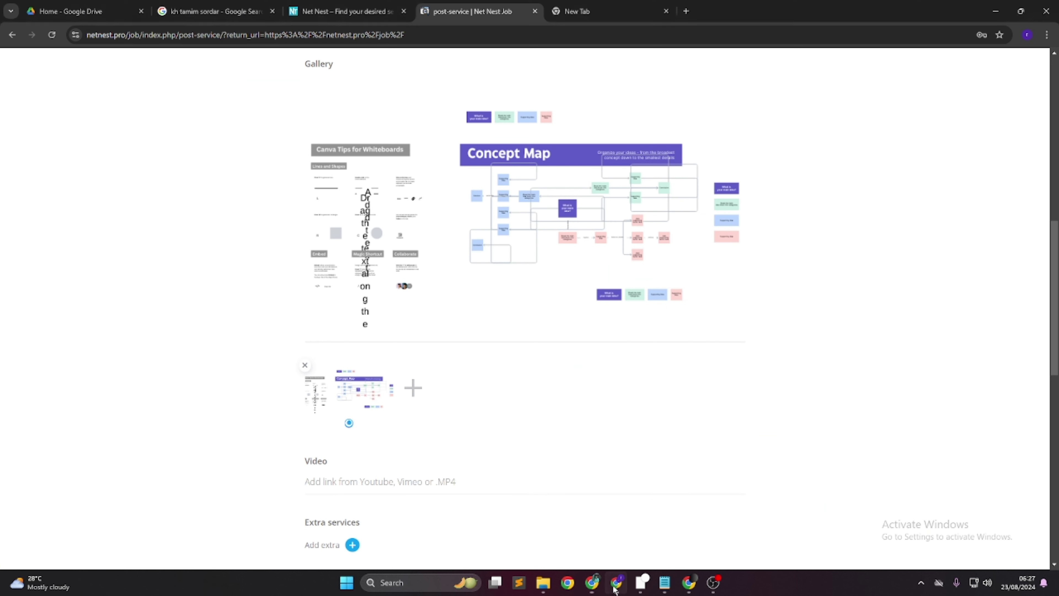
Leave the mJob's Video link empty and add a blank extra service entry
scroll(490, 325, down, 1)
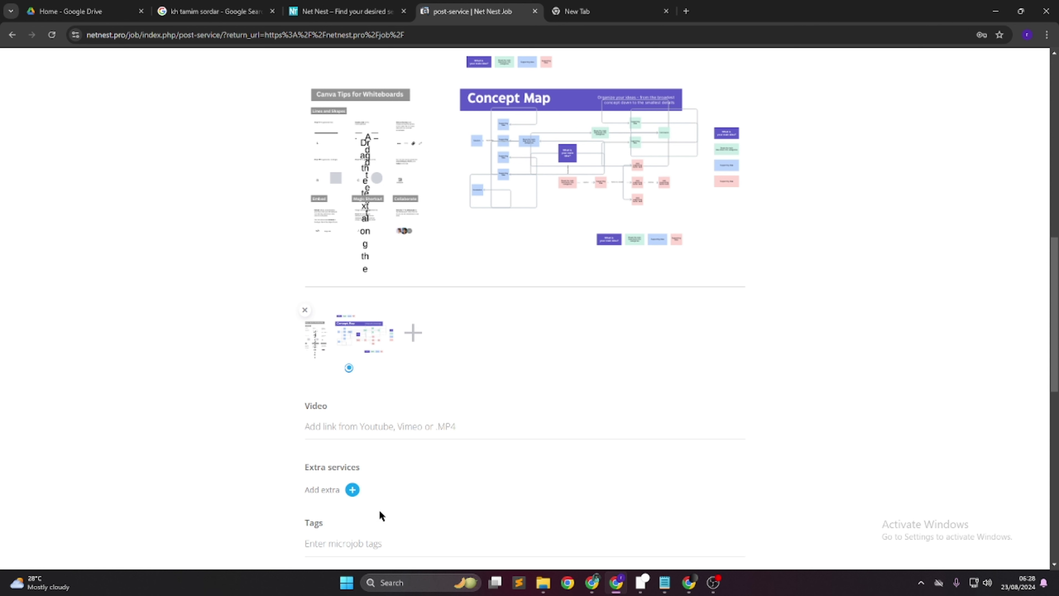
click(402, 426)
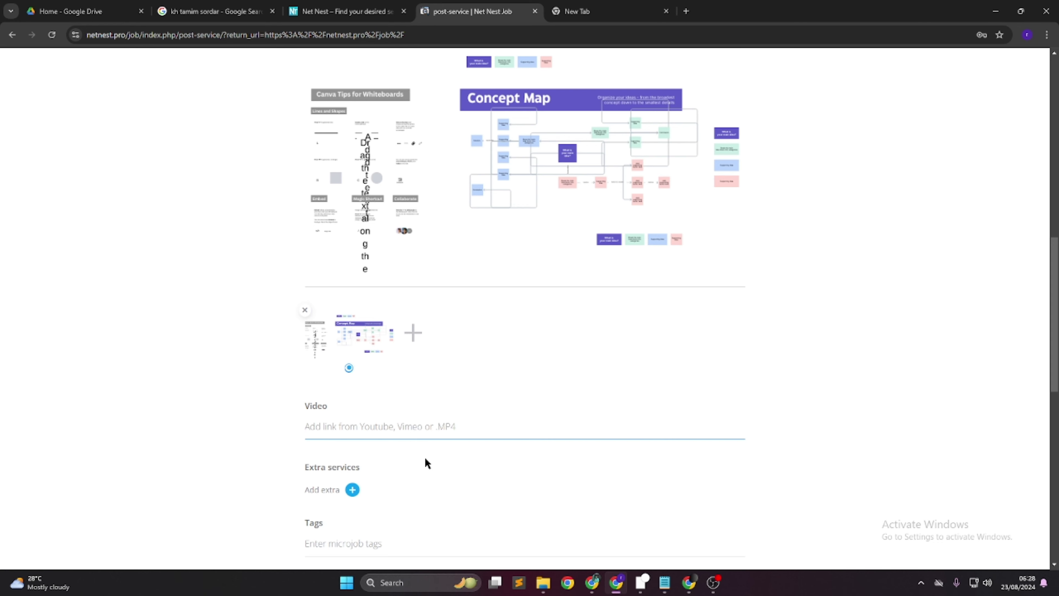
scroll(424, 456, down, 3)
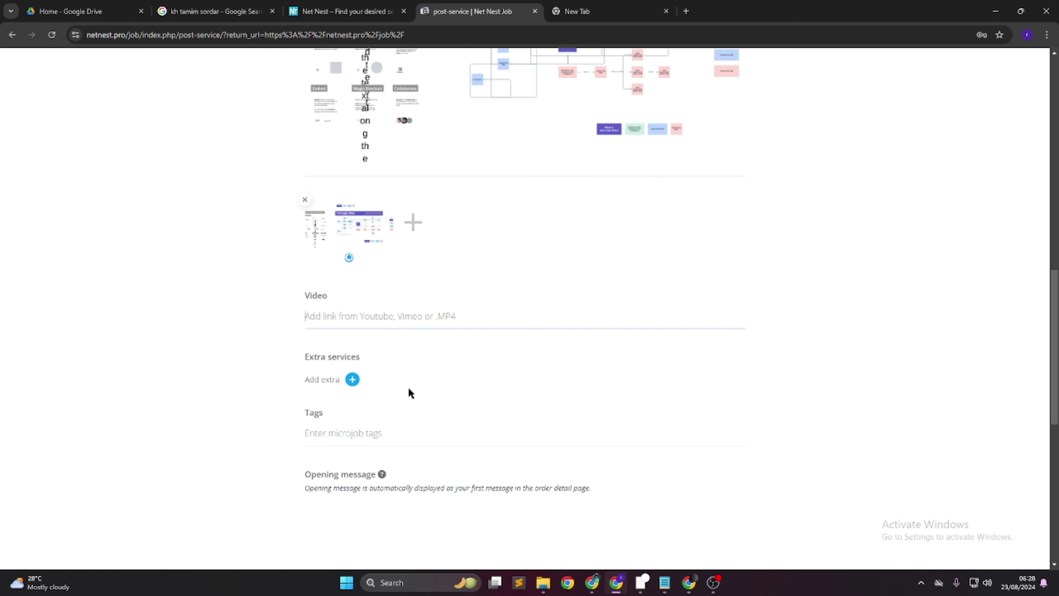
click(352, 380)
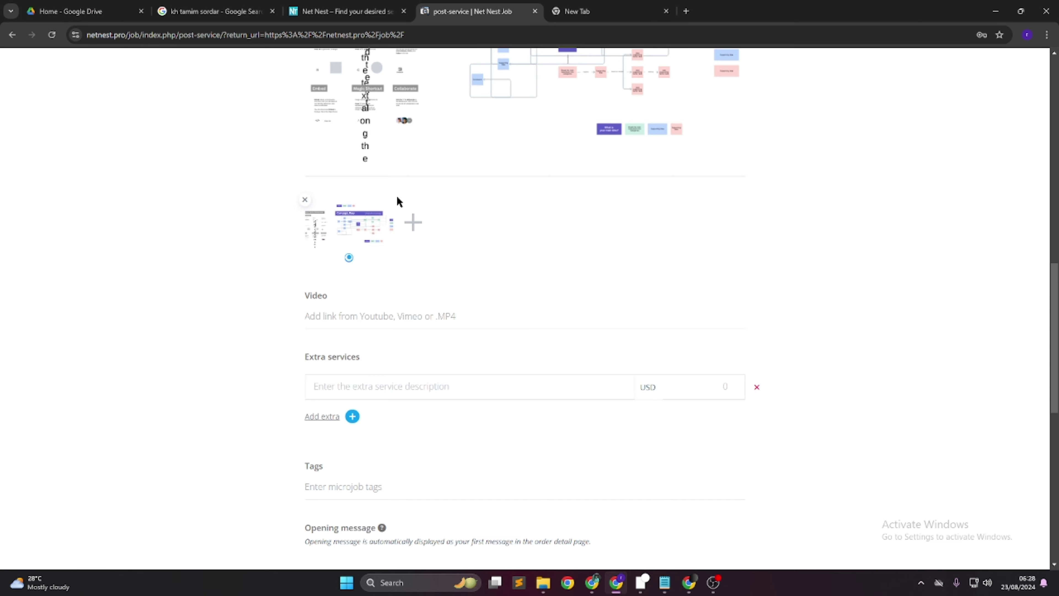
Open the Instagram promotion microjob from the Net Nest Job home page and examine how its first $5.00 extra affects the order price
scroll(397, 202, up, 15)
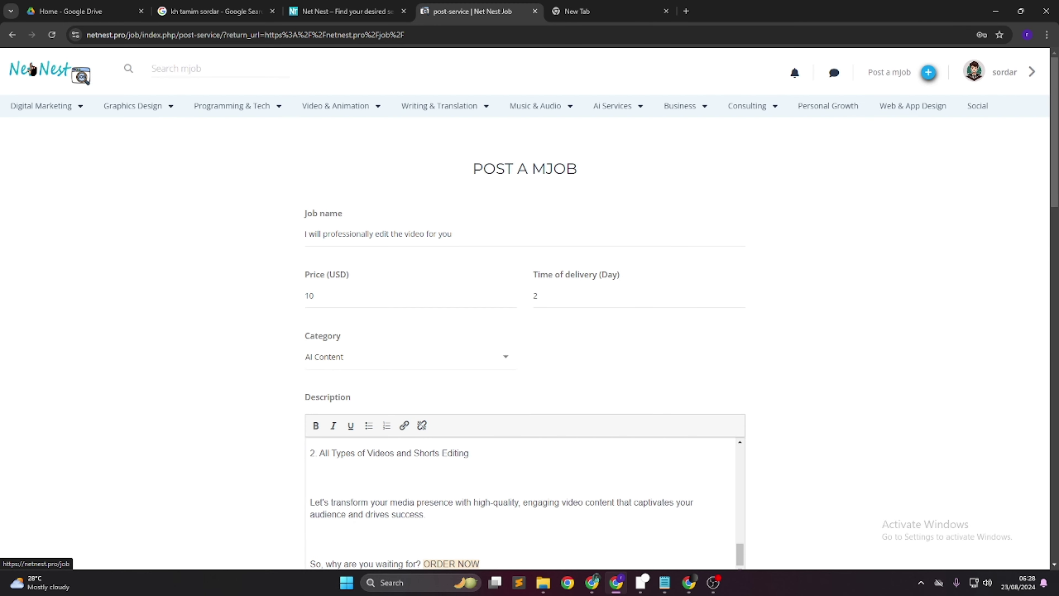
click(22, 66)
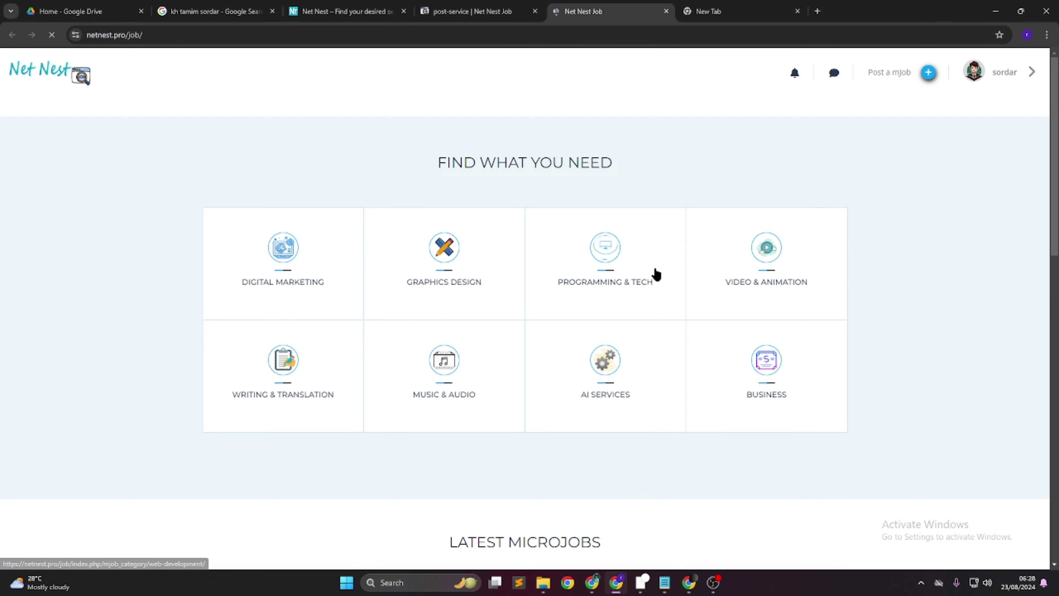
scroll(742, 392, down, 4)
scroll(744, 392, down, 8)
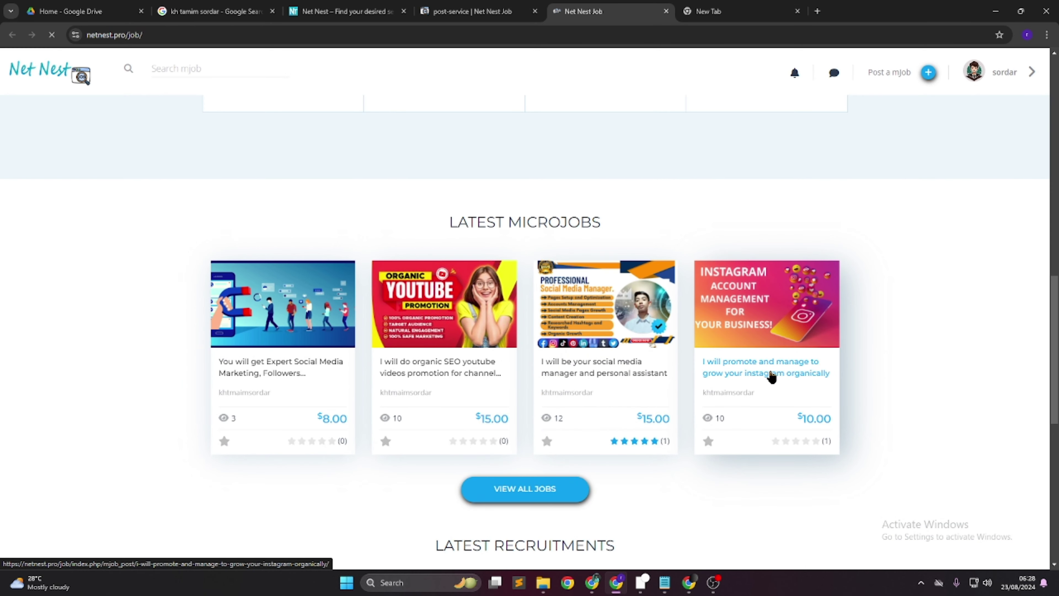
click(772, 377)
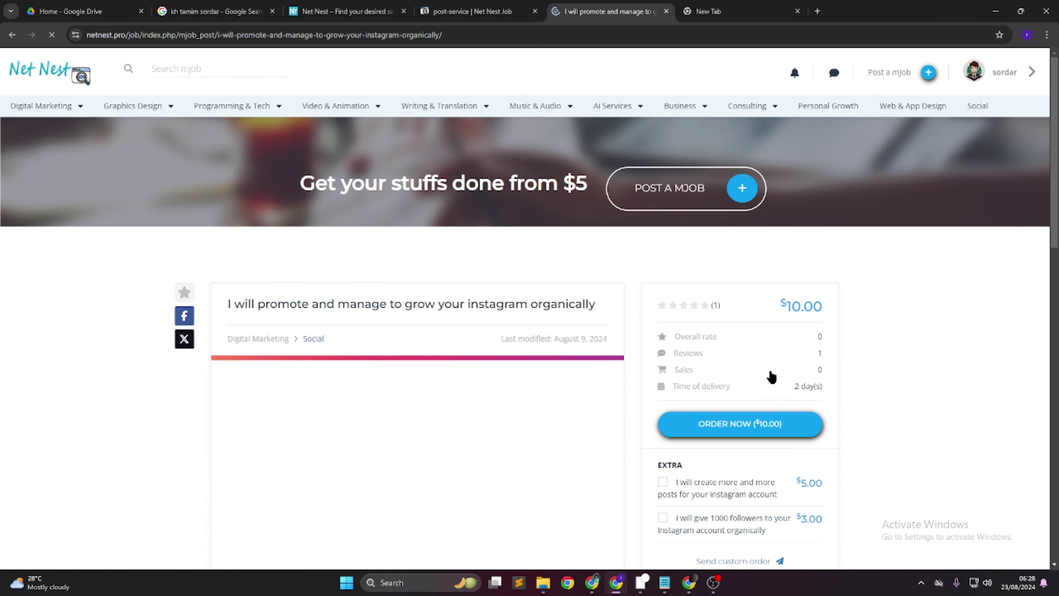
scroll(709, 440, down, 1)
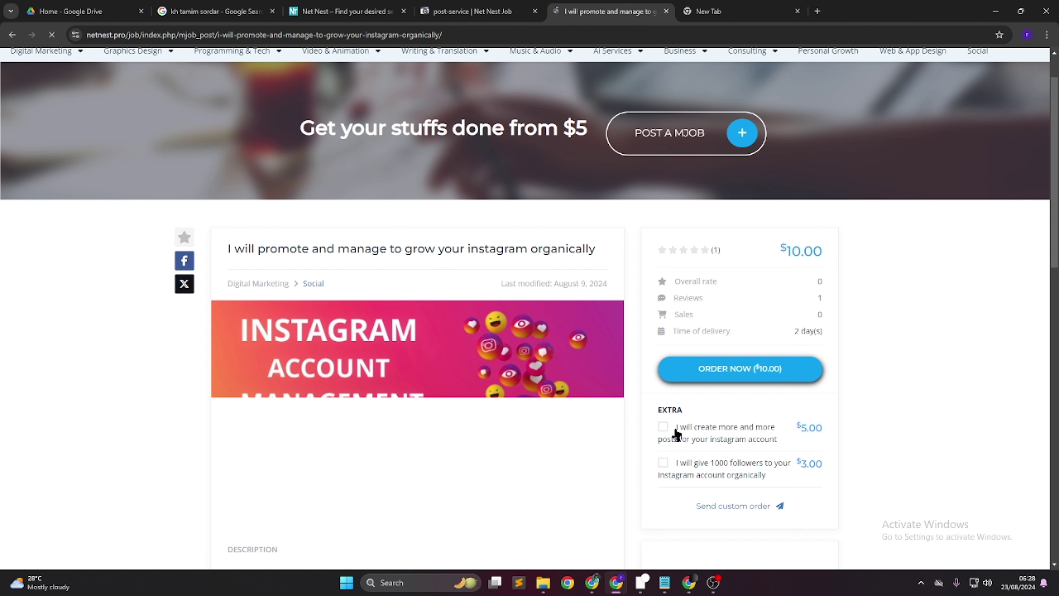
click(669, 433)
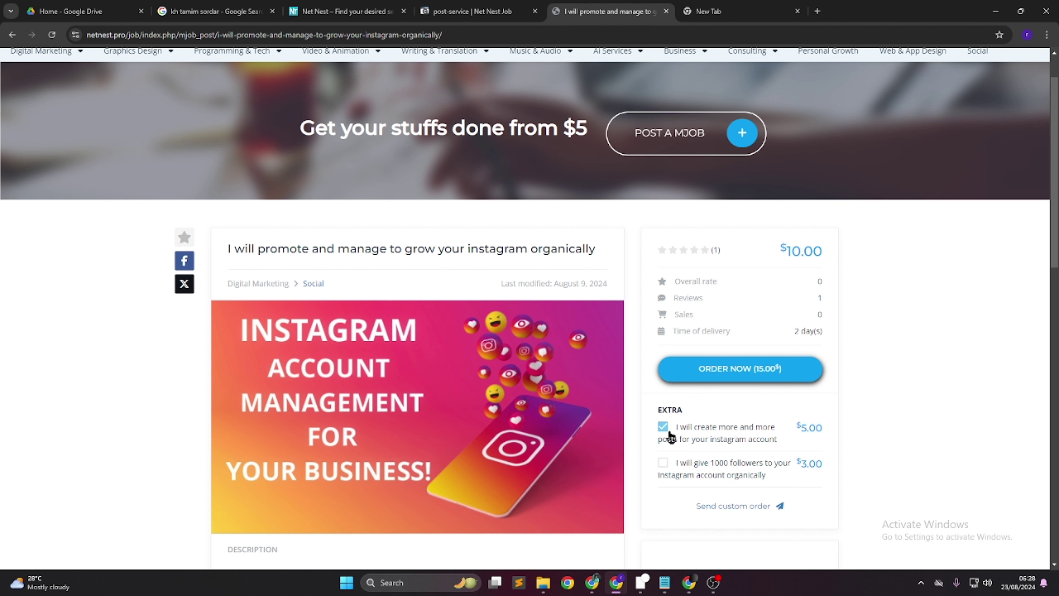
click(669, 433)
Review the filled-in mJob form from job name to opening message, comparing its extra services section with the Instagram promotion microjob's extras
click(475, 12)
scroll(515, 397, down, 10)
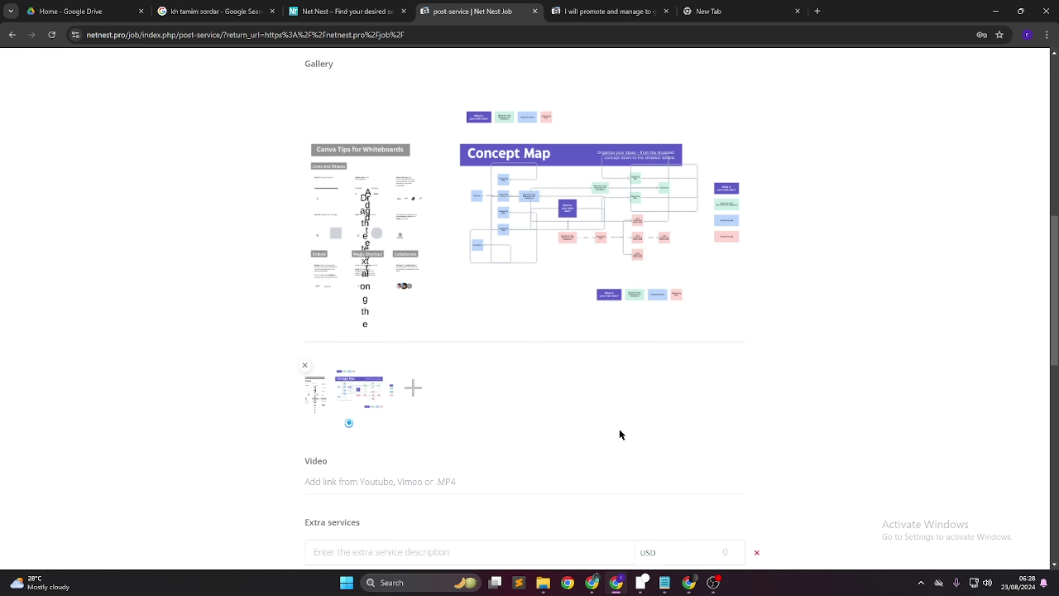
scroll(619, 429, down, 8)
click(359, 268)
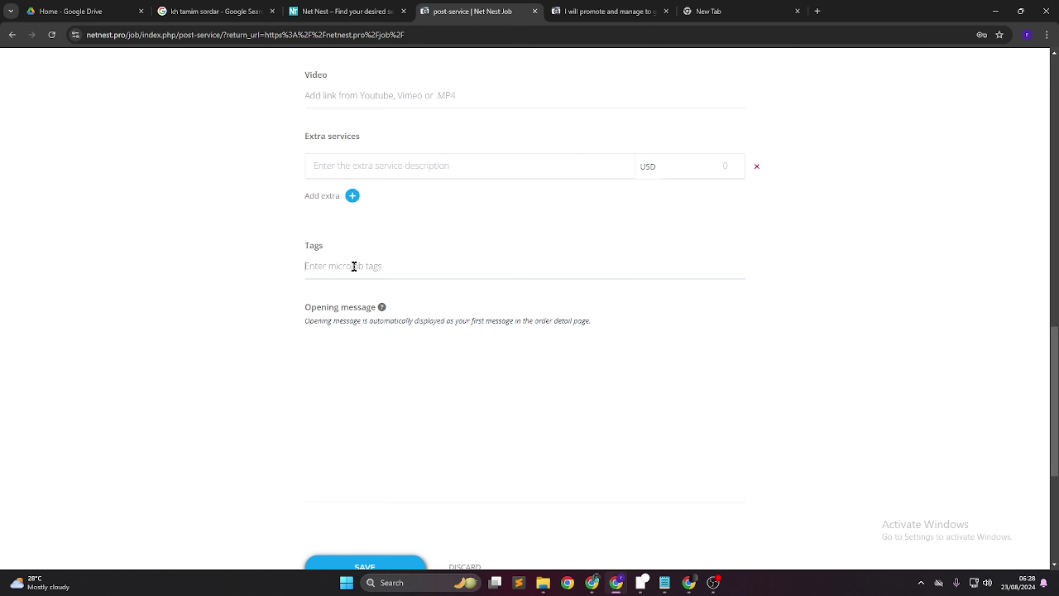
click(579, 4)
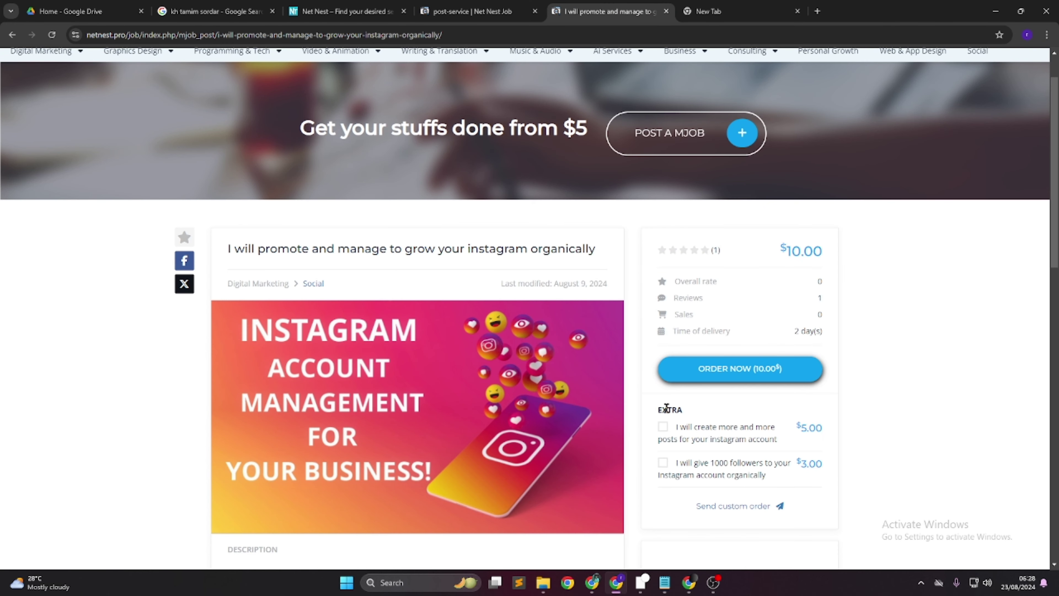
key(ctrl+shift+Tab)
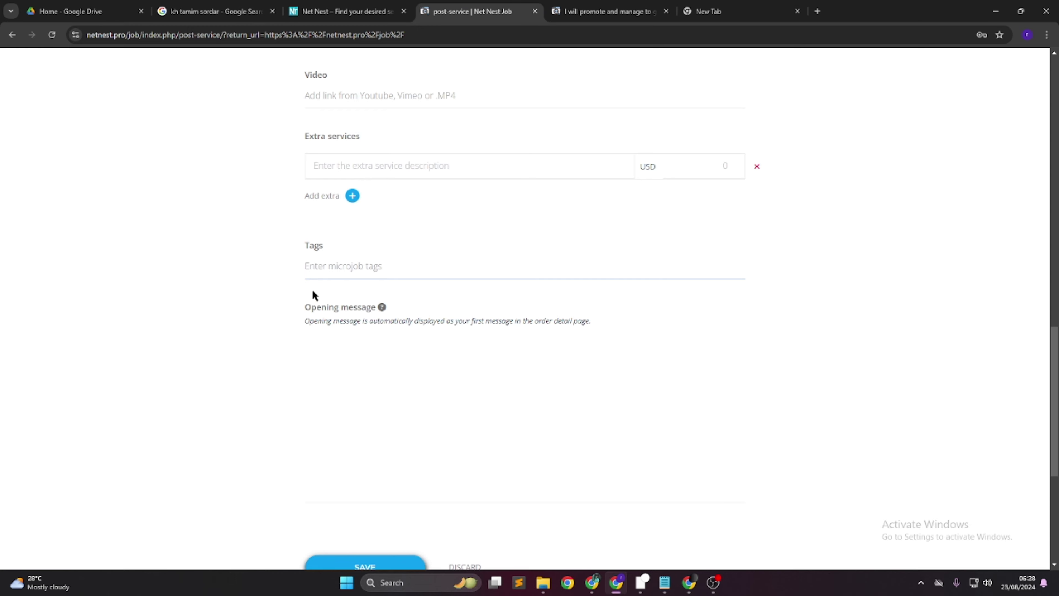
scroll(538, 368, up, 15)
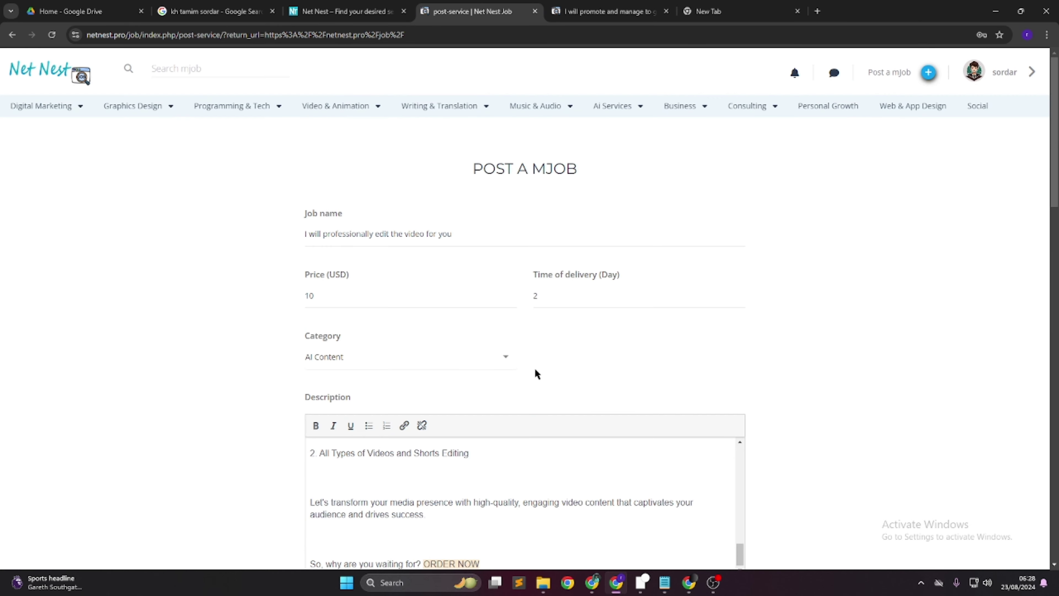
scroll(479, 438, down, 15)
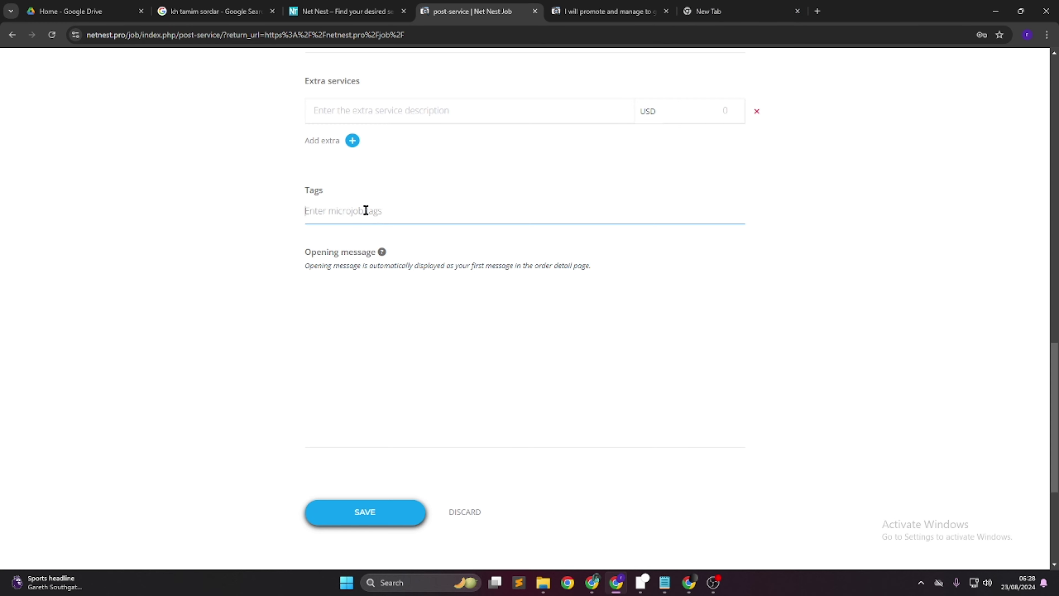
scroll(346, 194, up, 2)
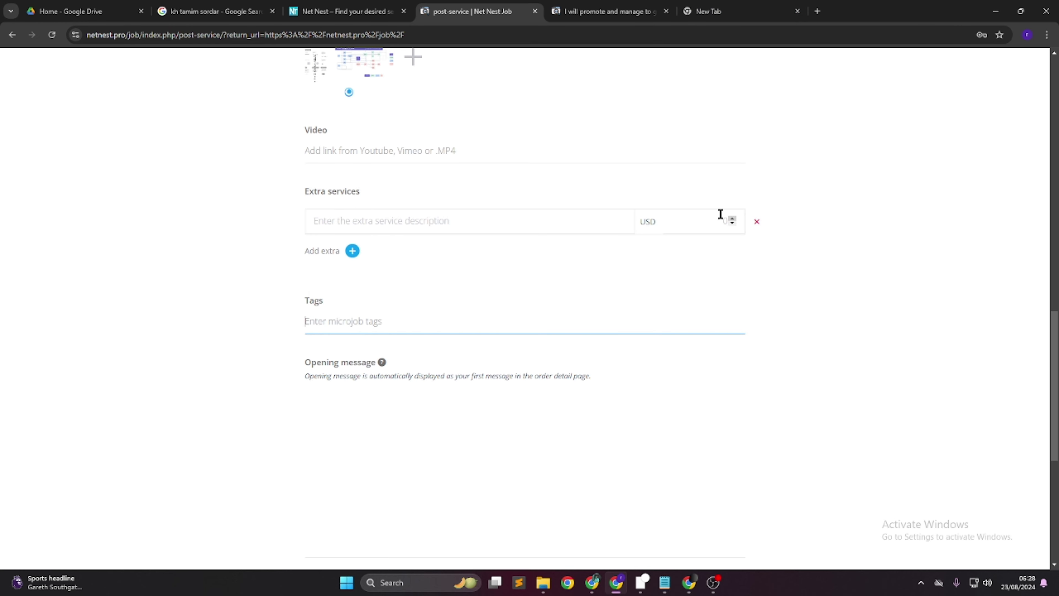
Set the blank extra service entry's price to 5 USD
click(522, 227)
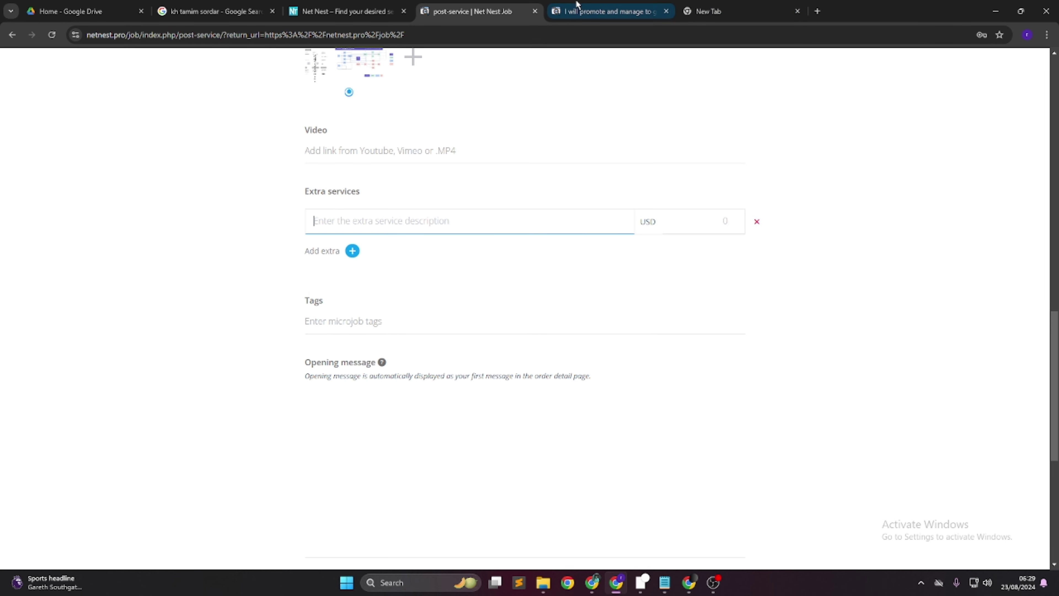
click(721, 224)
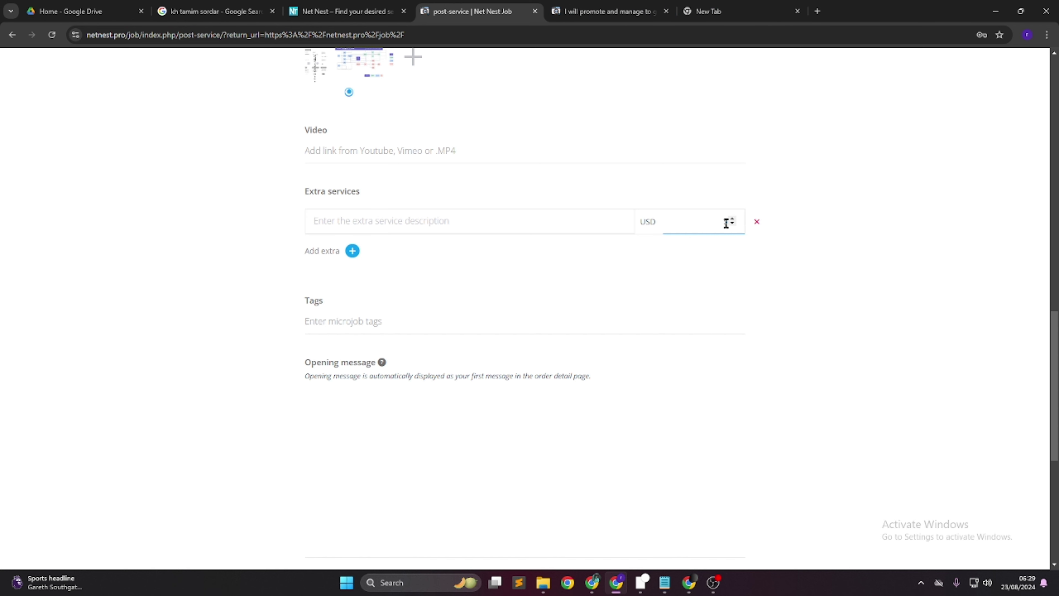
click(481, 218)
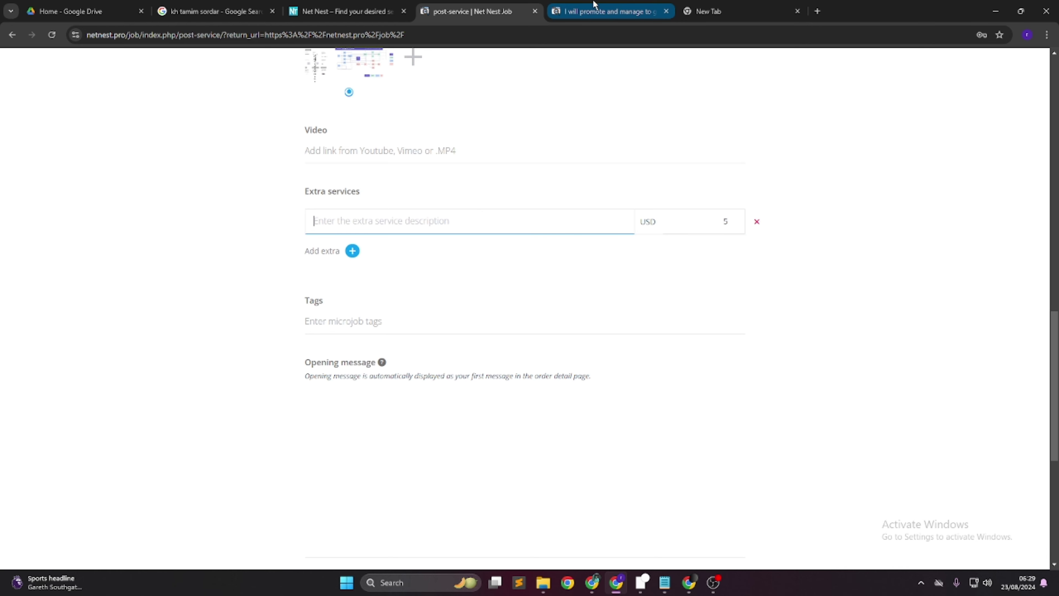
Switch to the Fiverr video editing gig, expand the Basic package's included items and copy "Motion graphics"
click(588, 8)
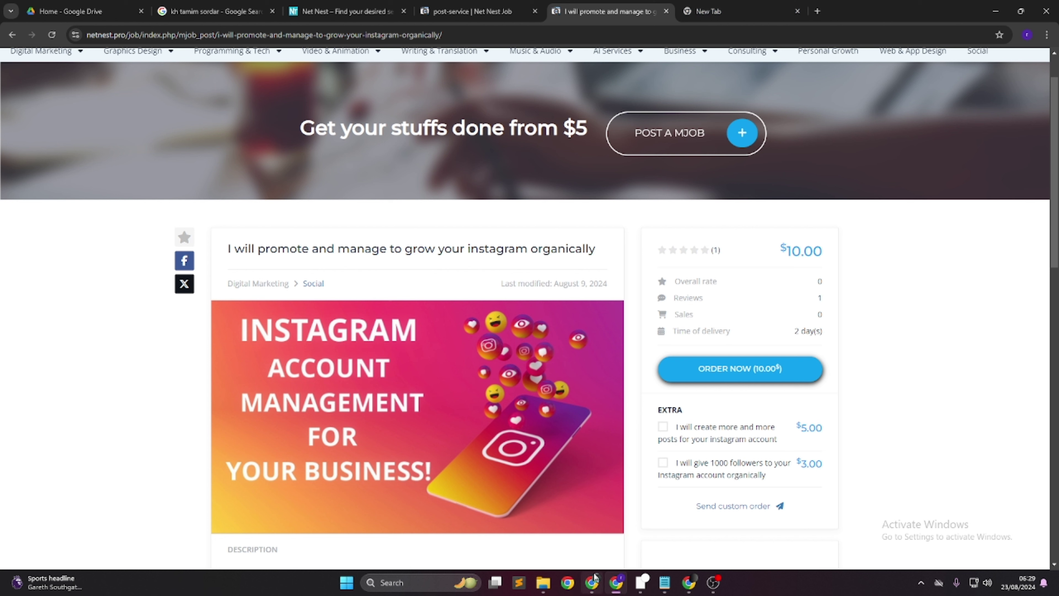
click(593, 581)
click(669, 522)
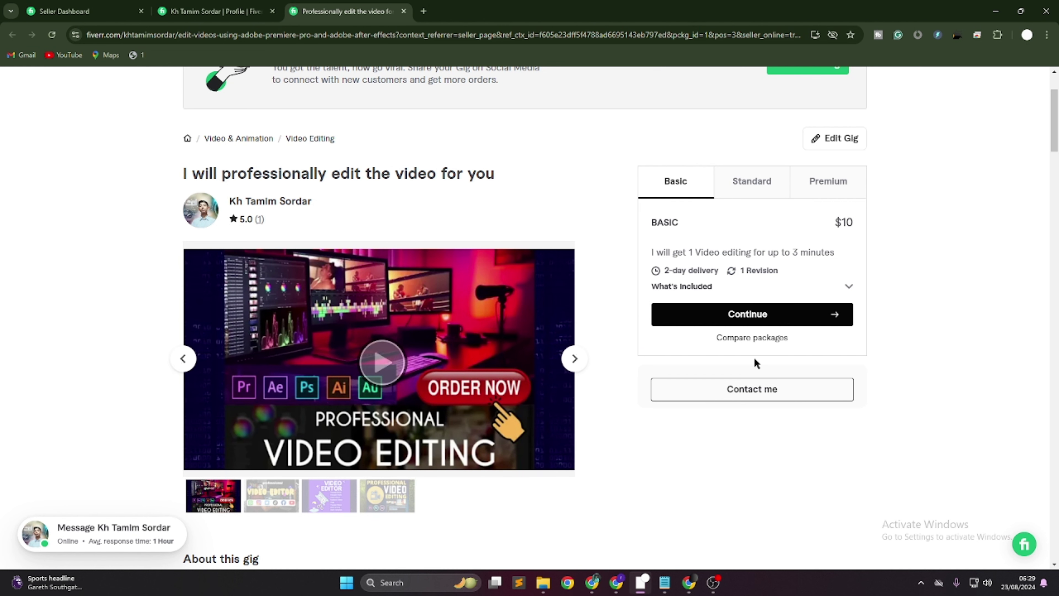
click(847, 288)
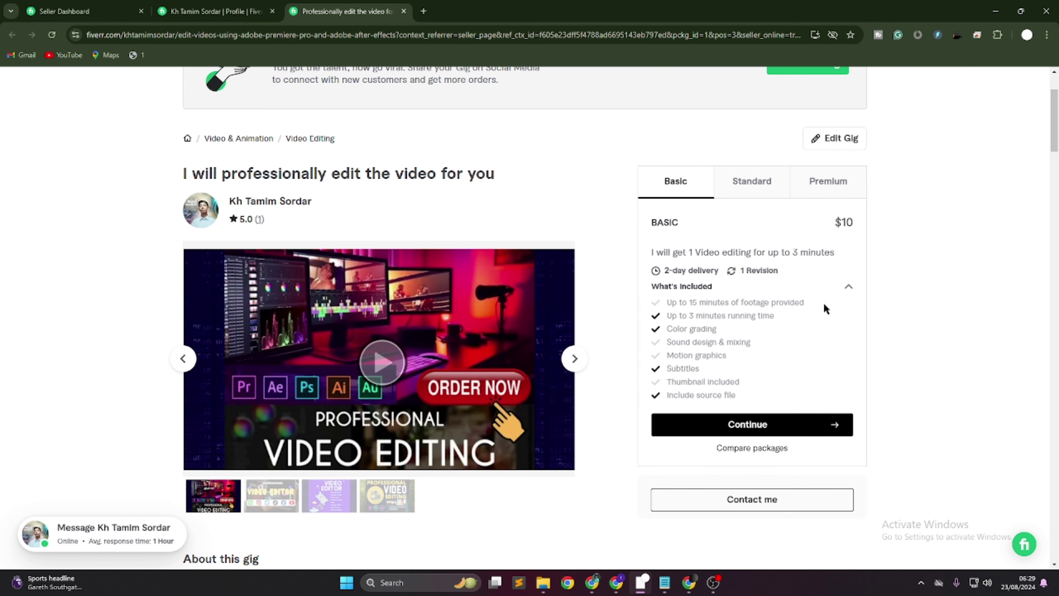
drag(667, 355, 715, 354)
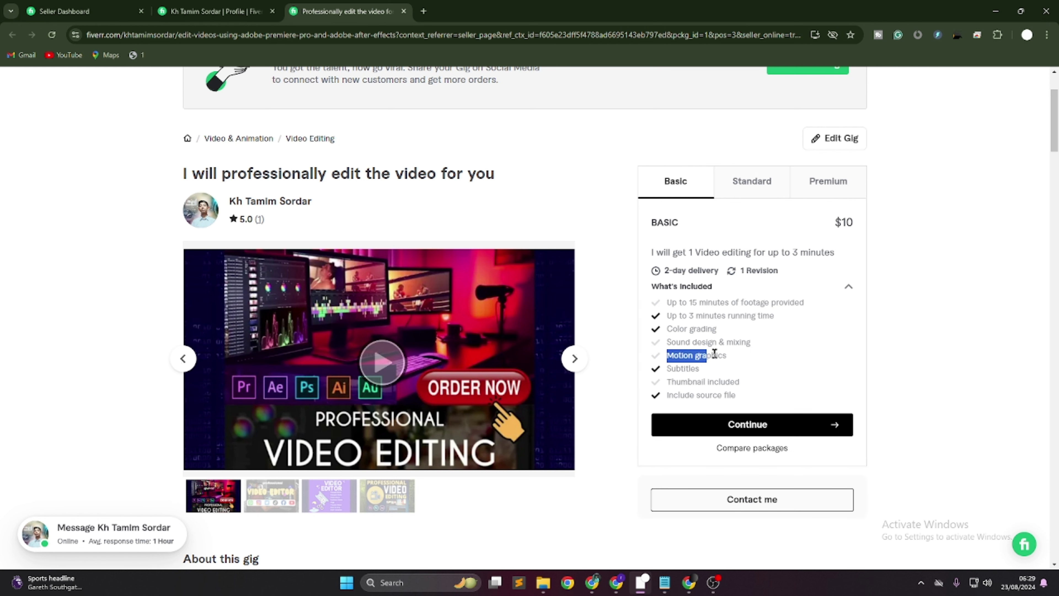
right_click(731, 358)
click(736, 372)
Return to the Net Nest mJob form and paste "Motion graphics" as the extra service's description
click(591, 582)
click(616, 583)
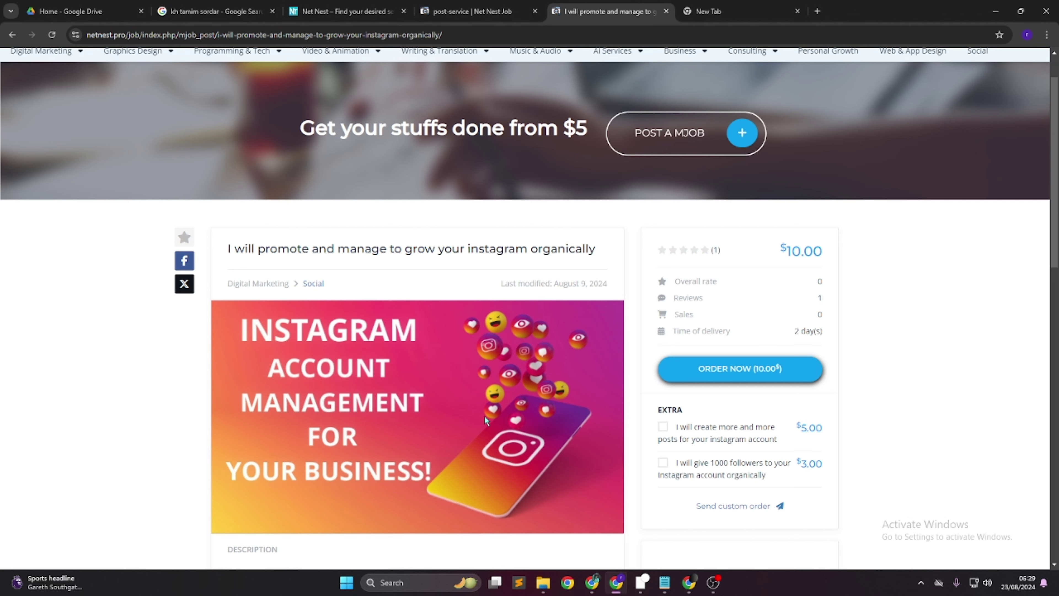
click(509, 3)
scroll(343, 246, down, 3)
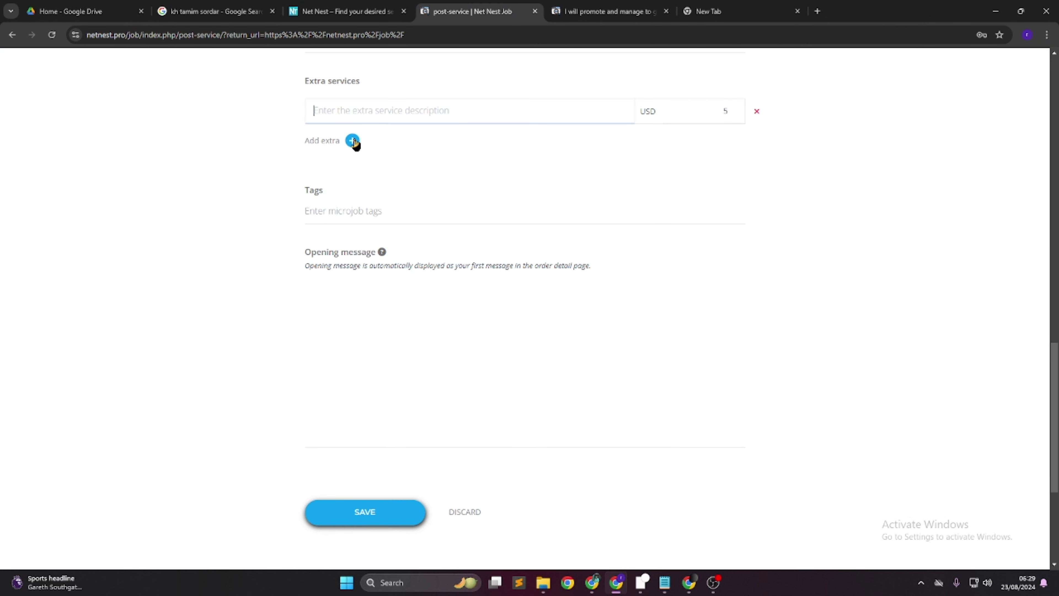
right_click(354, 111)
click(449, 223)
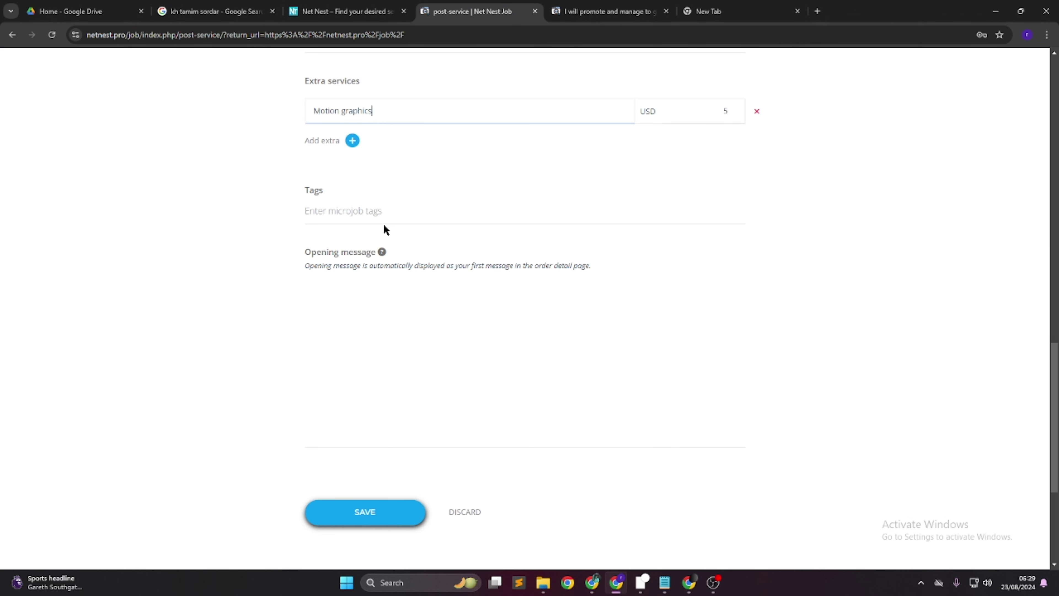
click(353, 141)
click(353, 144)
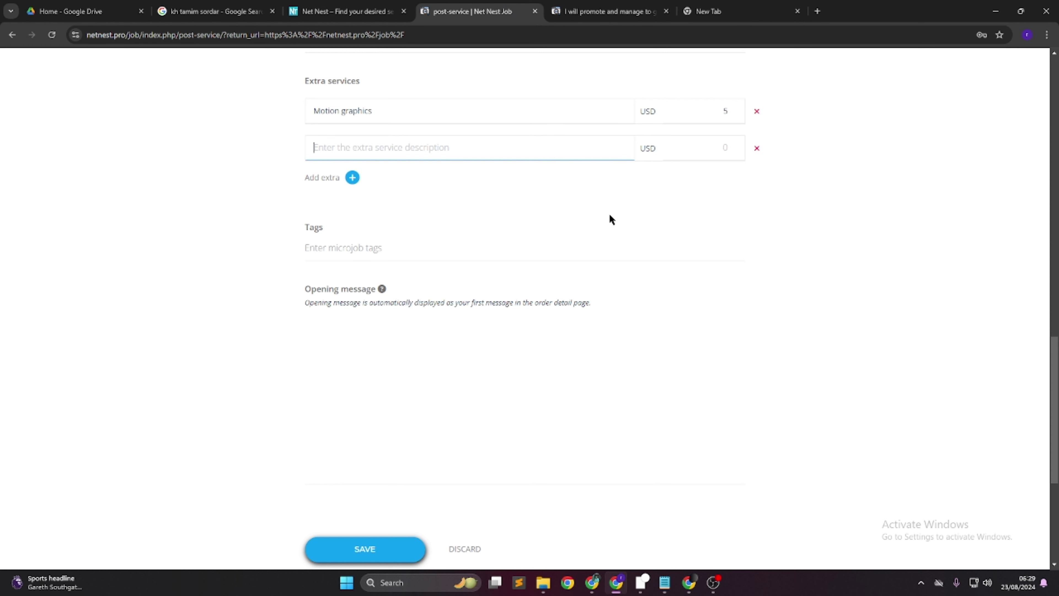
click(757, 149)
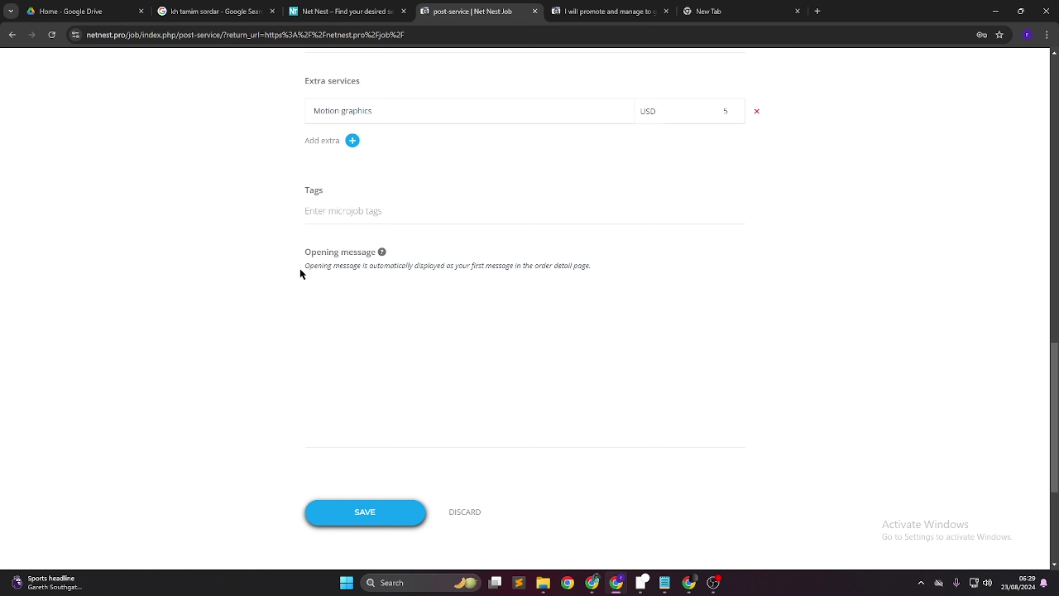
Copy "edit the video" from the mJob's job name and add it as a tag
click(367, 212)
scroll(374, 371, up, 15)
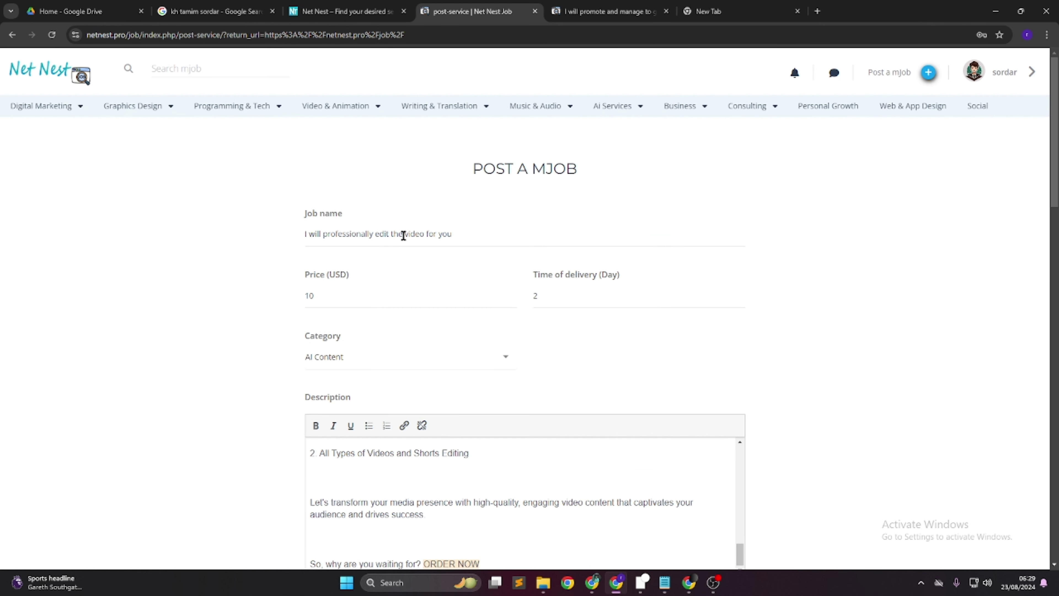
mouse_move(403, 233)
mouse_down()
mouse_move(415, 232)
mouse_move(376, 234)
mouse_move(422, 231)
mouse_up()
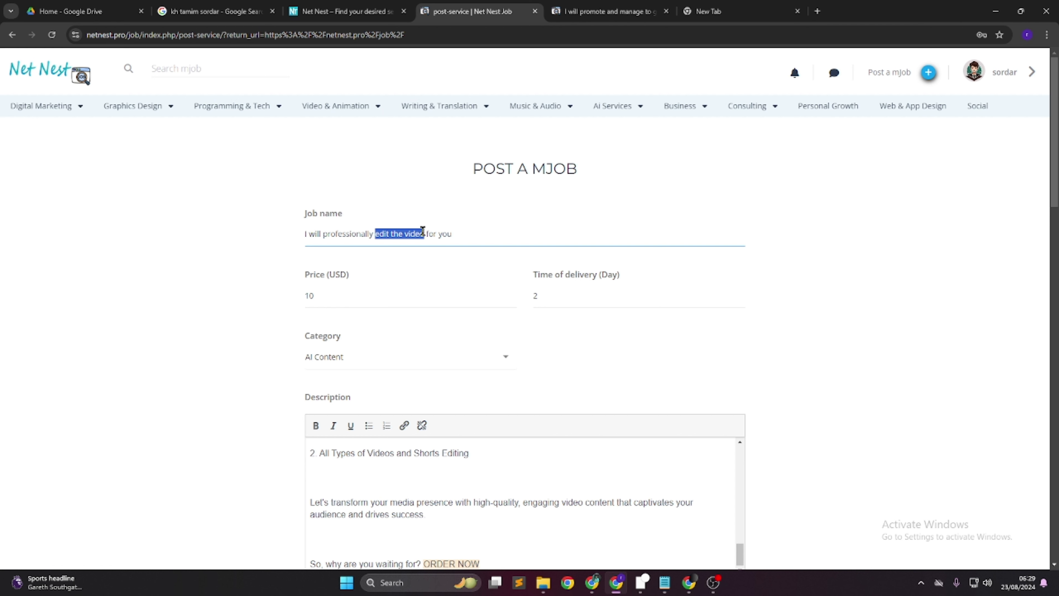
right_click(417, 235)
click(430, 296)
scroll(407, 375, down, 12)
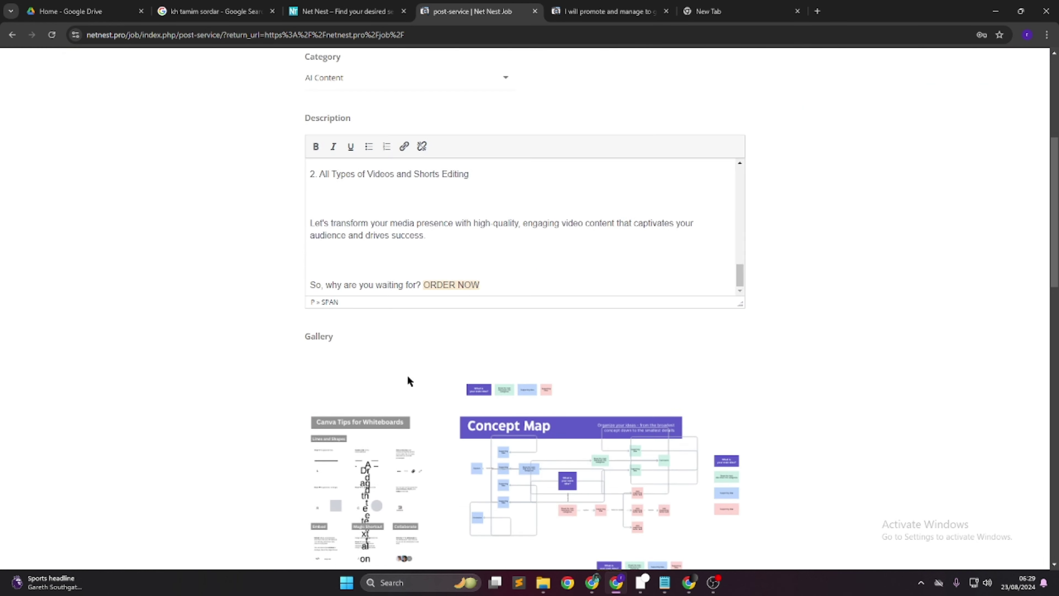
right_click(340, 322)
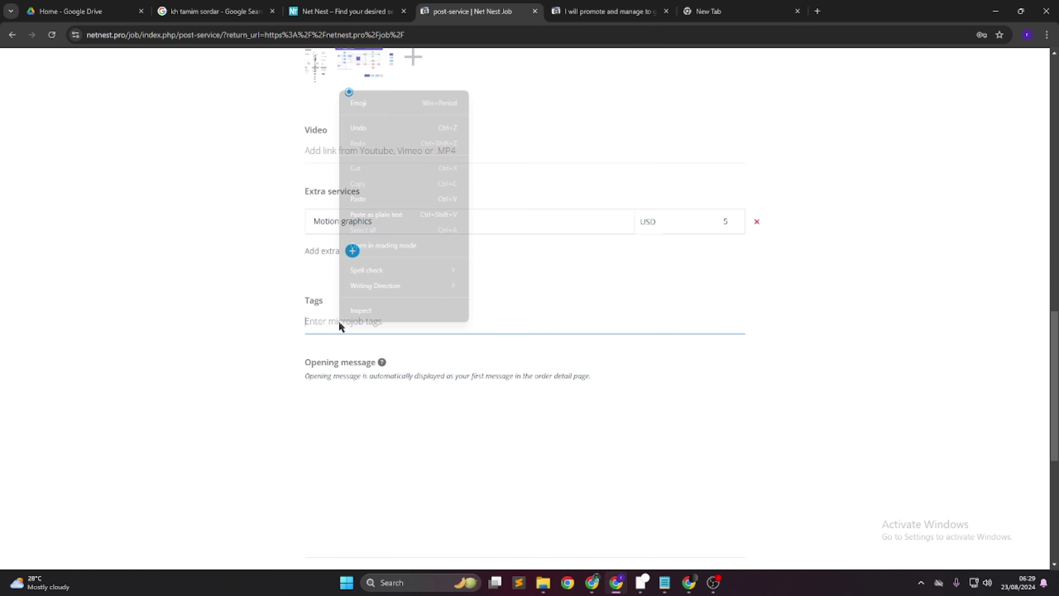
click(377, 199)
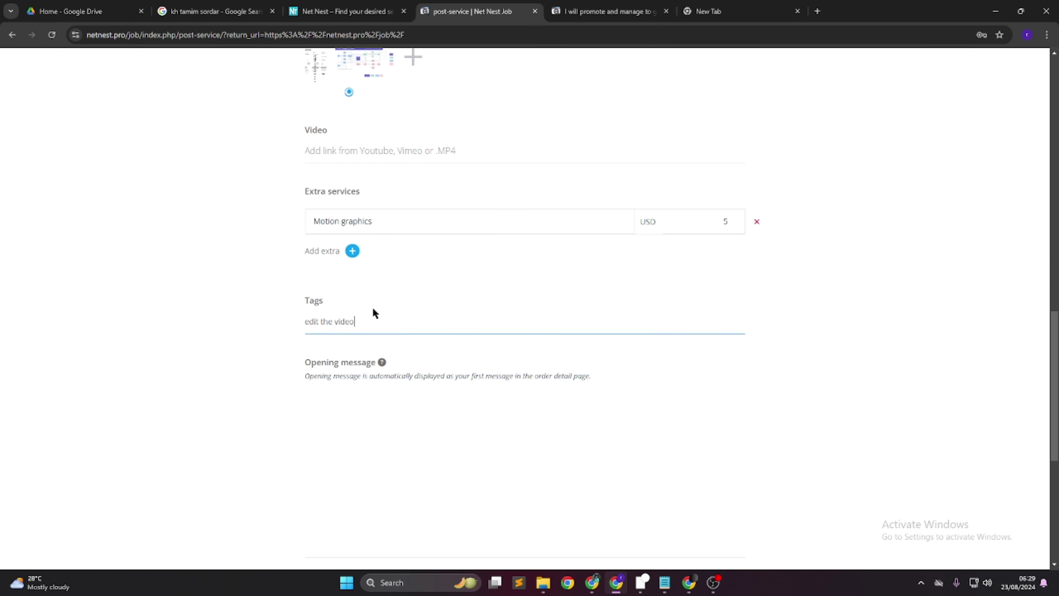
key(Return)
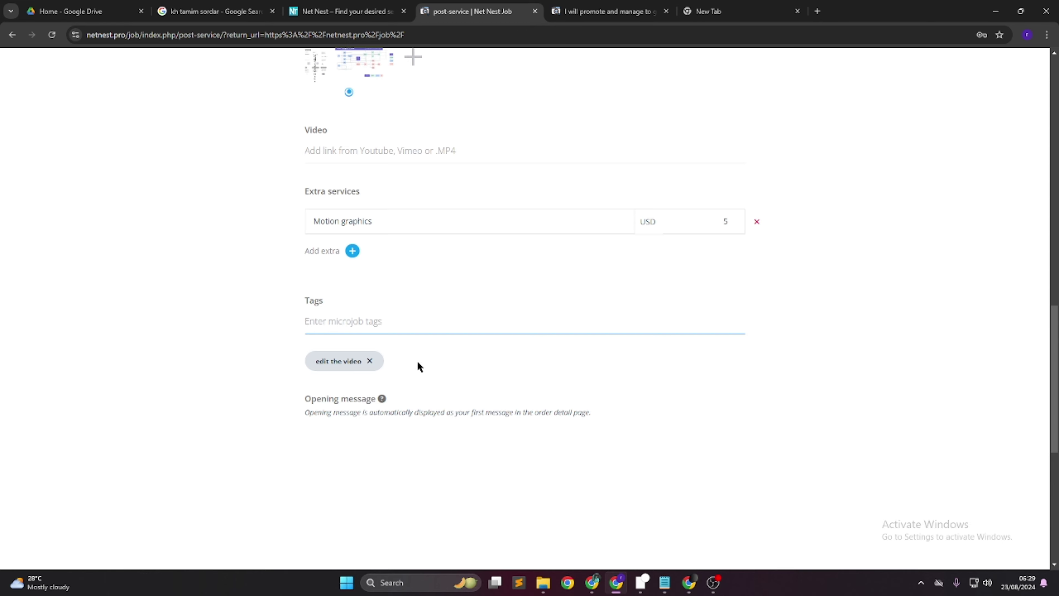
Examine the Instagram promotion microjob's description and tags for text suited to the mJob's opening message
scroll(381, 369, down, 5)
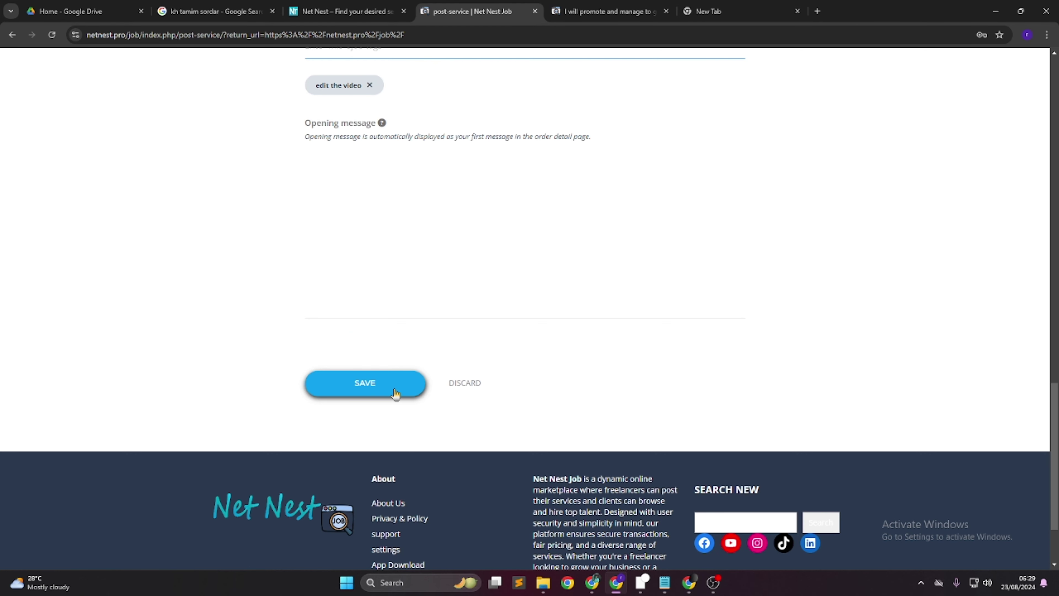
click(343, 190)
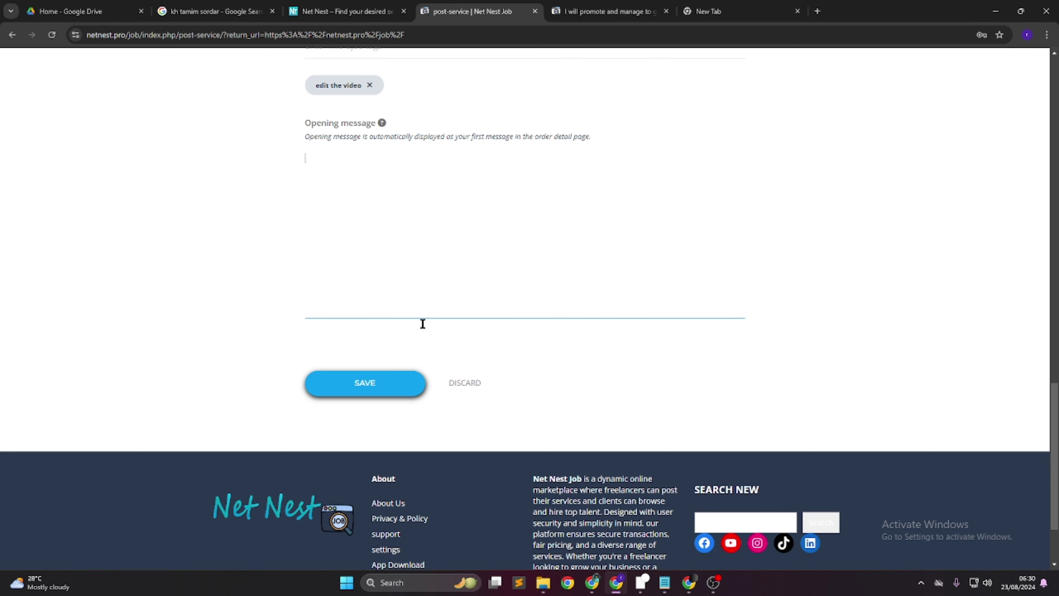
click(608, 12)
scroll(525, 404, down, 14)
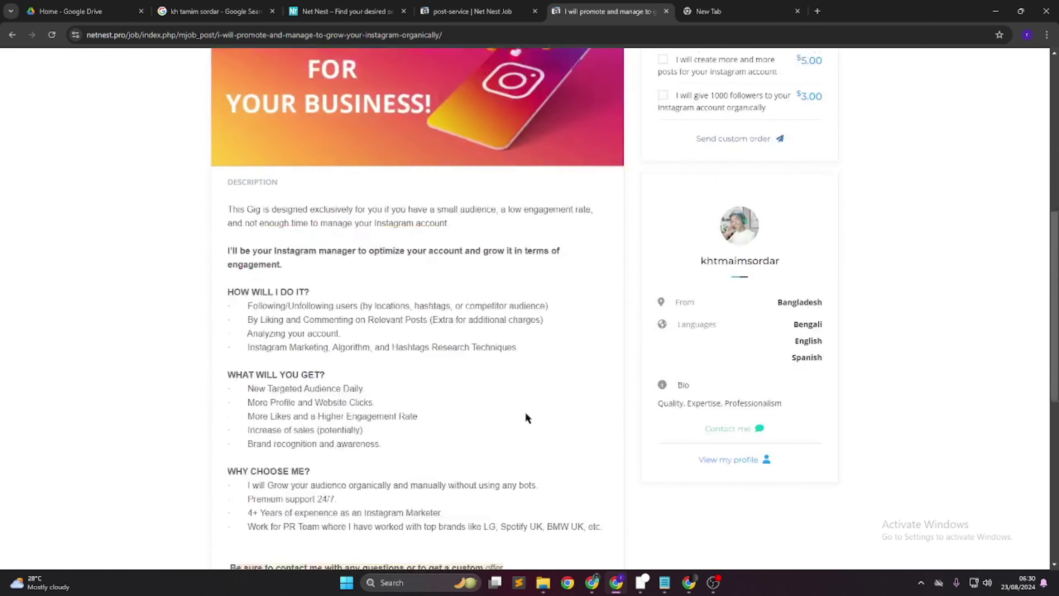
scroll(467, 451, up, 2)
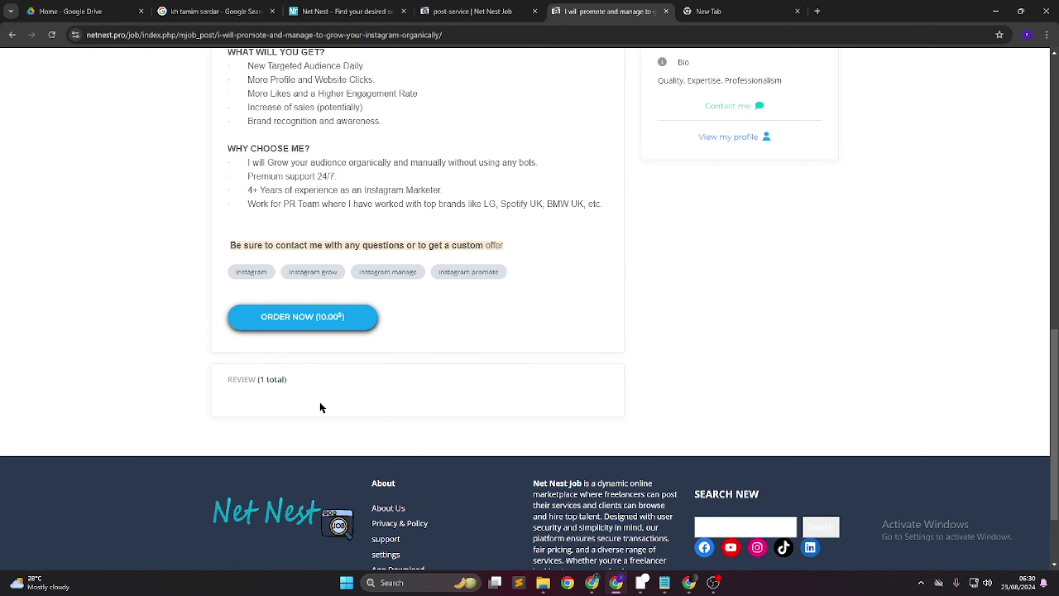
scroll(390, 363, up, 2)
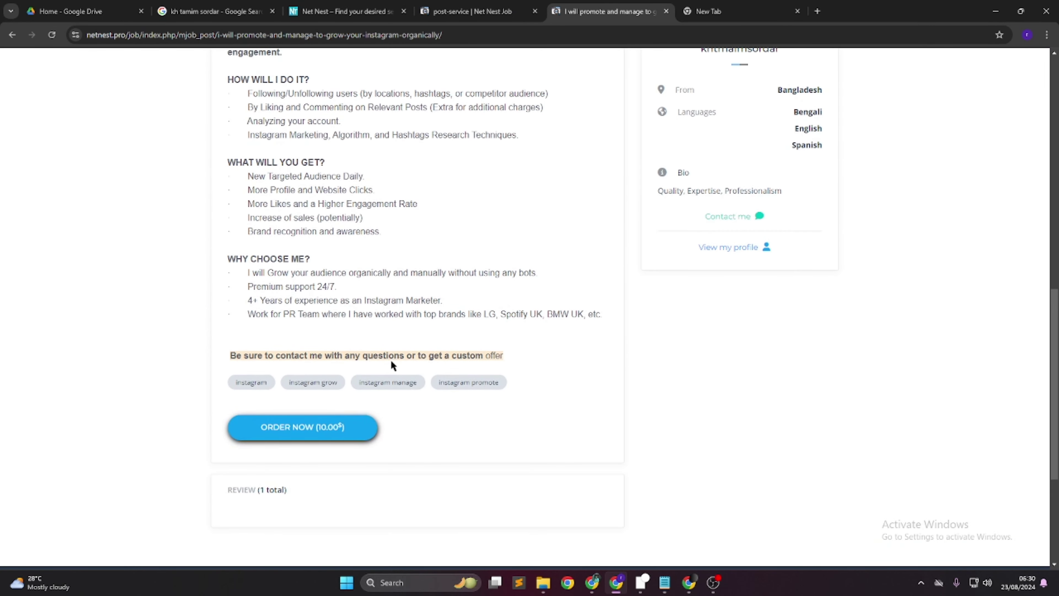
scroll(391, 359, up, 3)
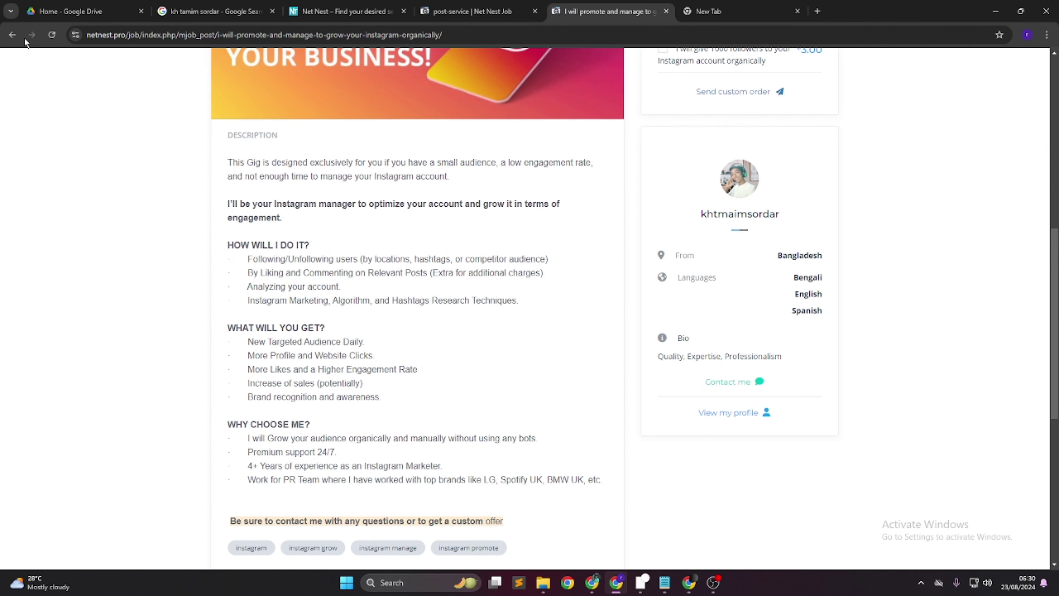
Open the social media manager and personal assistant microjob and copy its description from the first line through "Wow! That's my company!"
click(12, 35)
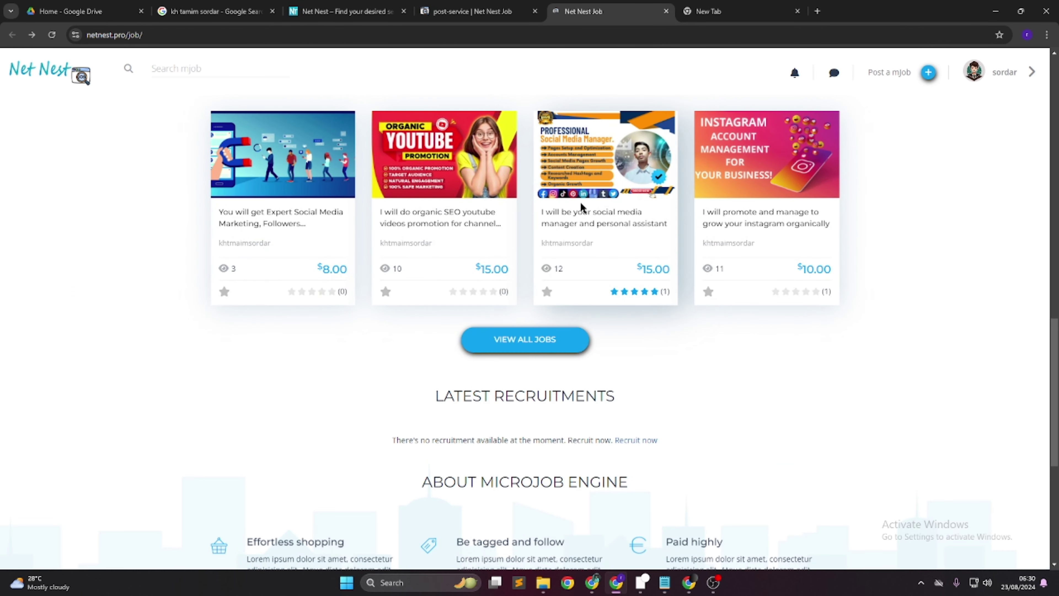
click(586, 169)
scroll(538, 388, down, 10)
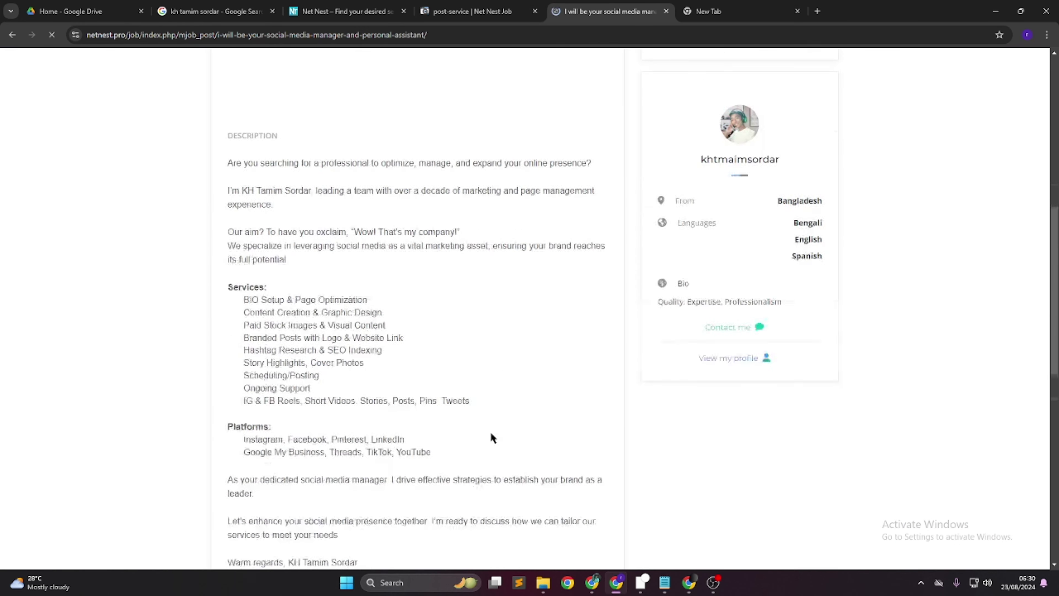
scroll(491, 431, down, 10)
scroll(363, 400, up, 5)
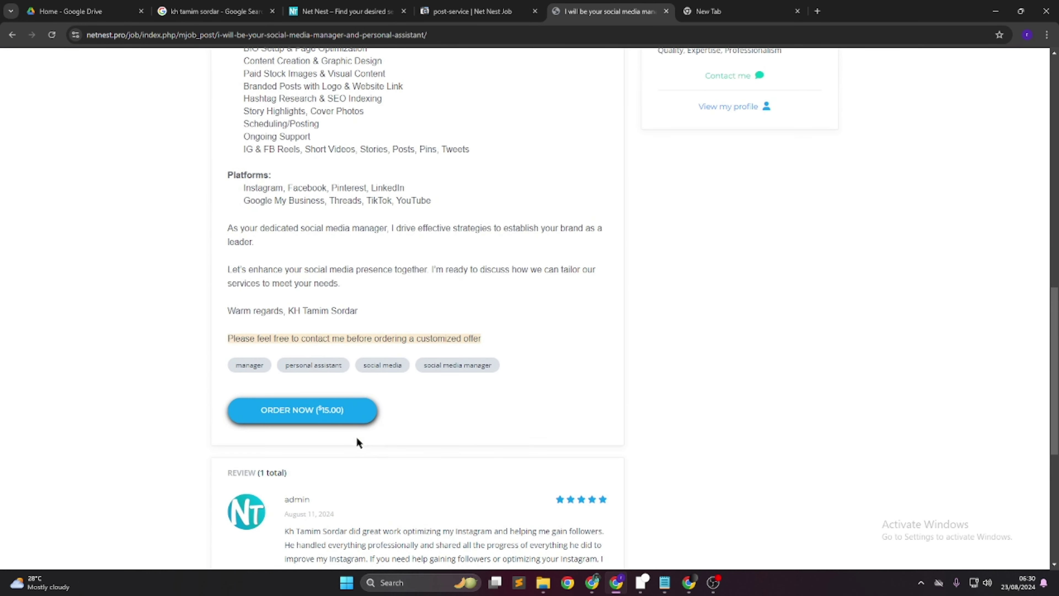
scroll(375, 438, up, 8)
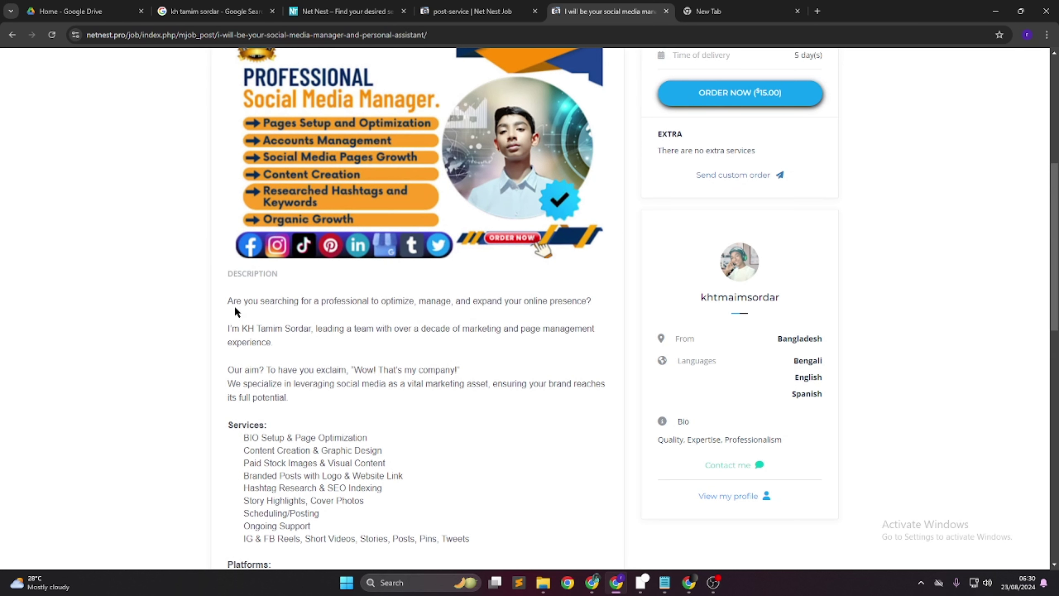
drag(226, 298, 465, 363)
right_click(447, 364)
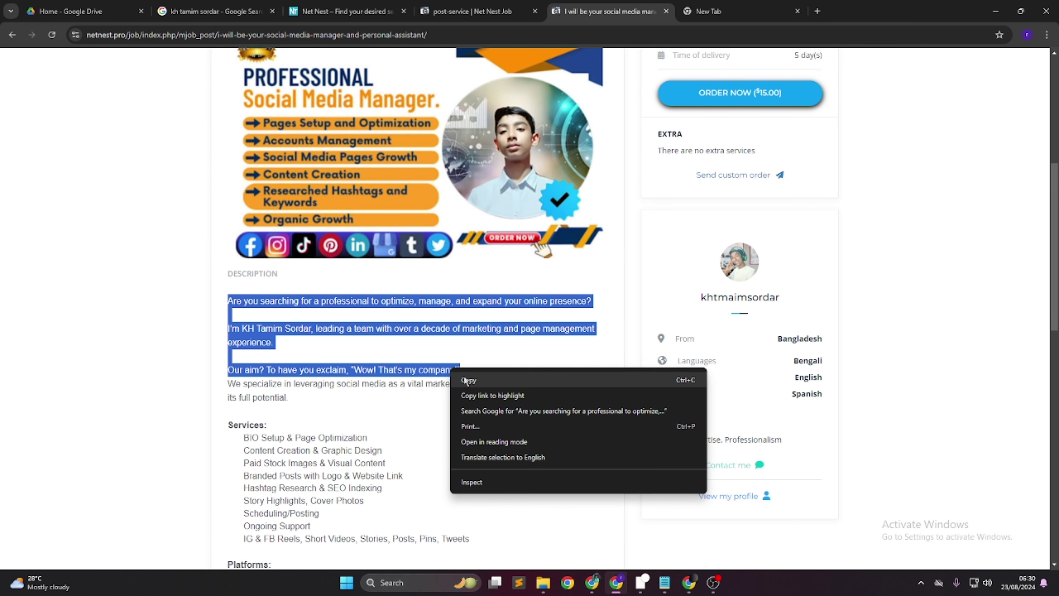
click(471, 378)
Paste the copied introduction into the mJob form's Opening message and save the mJob
click(542, 5)
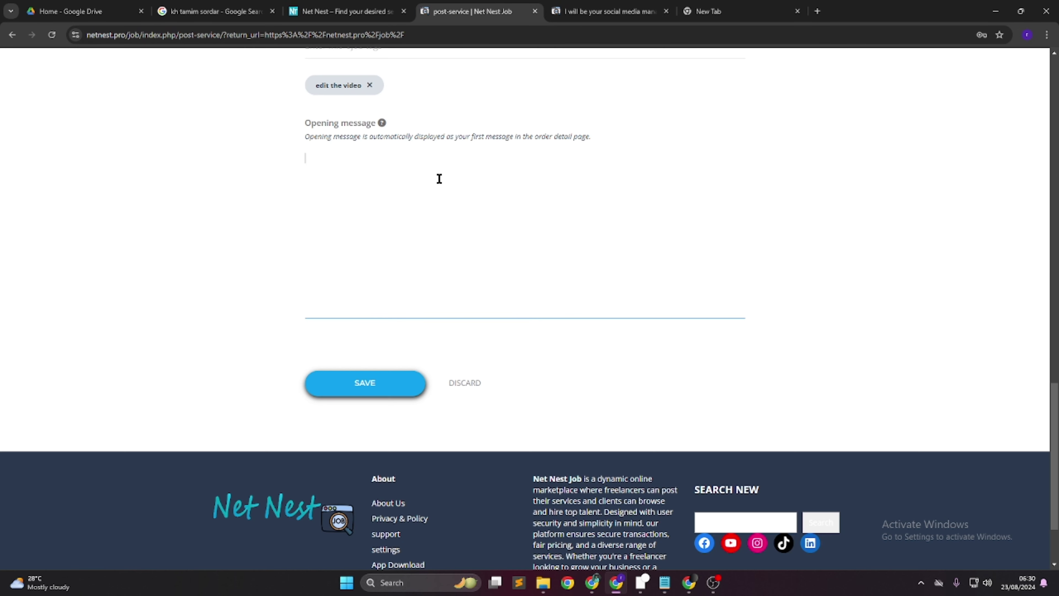
right_click(339, 161)
click(359, 284)
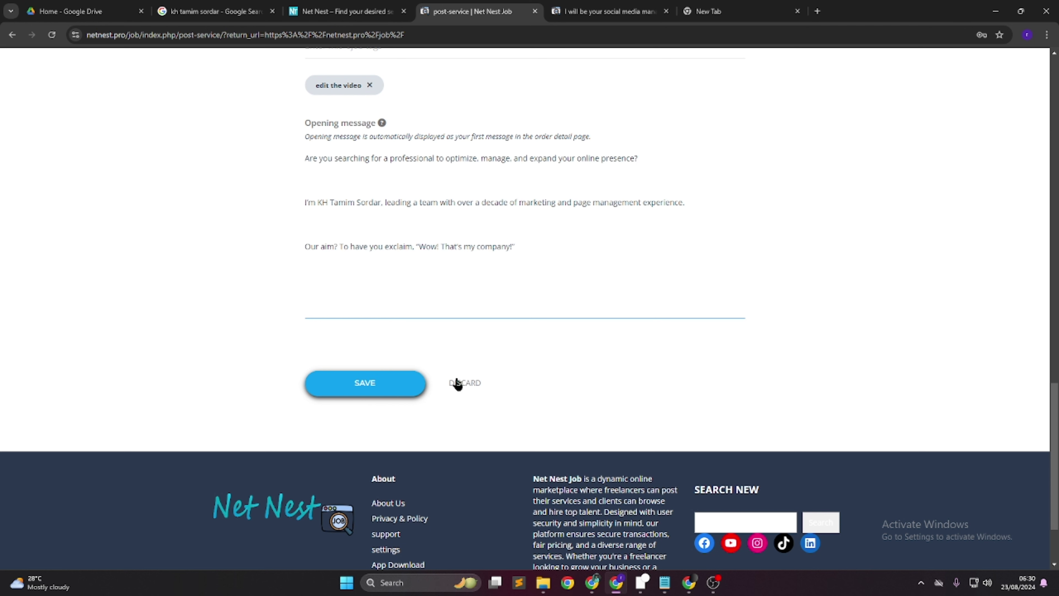
click(368, 385)
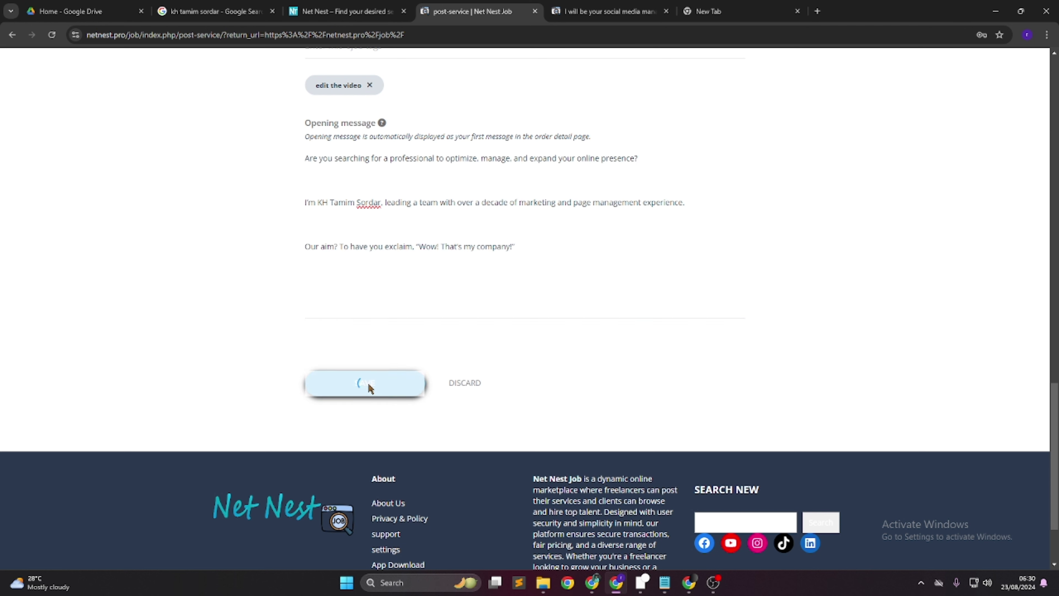